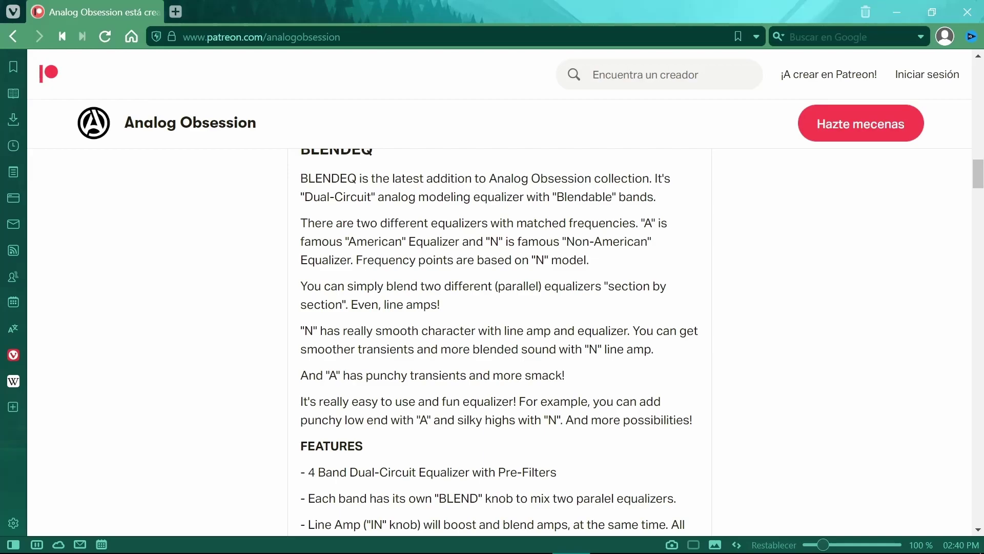
Step: Examine the BLENDEQ post's description of the blendable "N" and "A" equalizers and how their transients differ
scroll(974, 197, "down", 3)
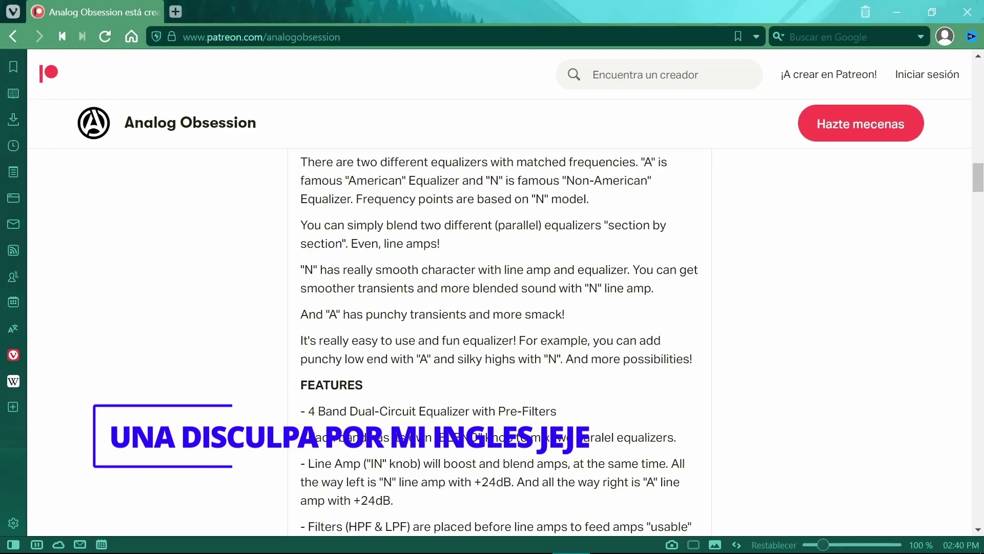
scroll(759, 336, "up", 1)
scroll(982, 213, "up", 2)
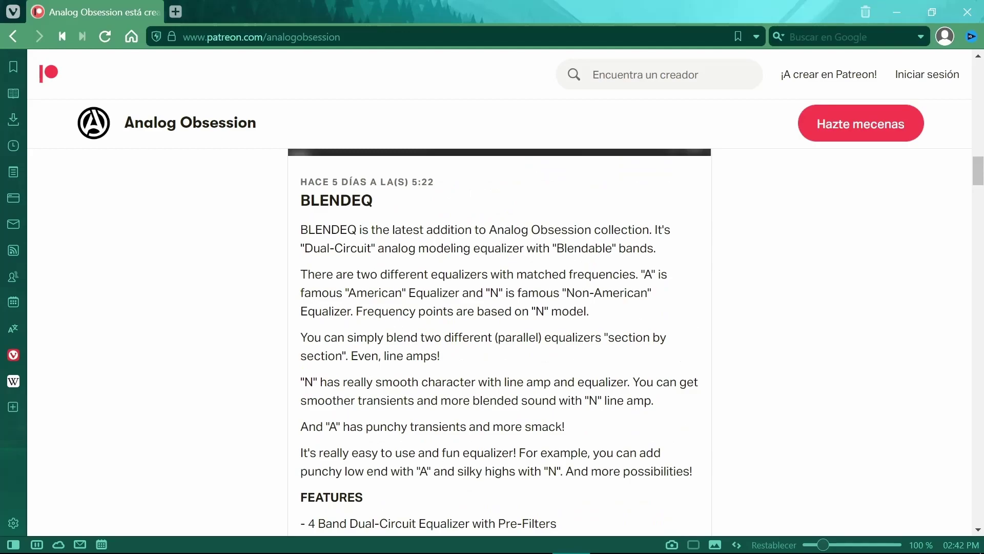
scroll(398, 224, "down", 3)
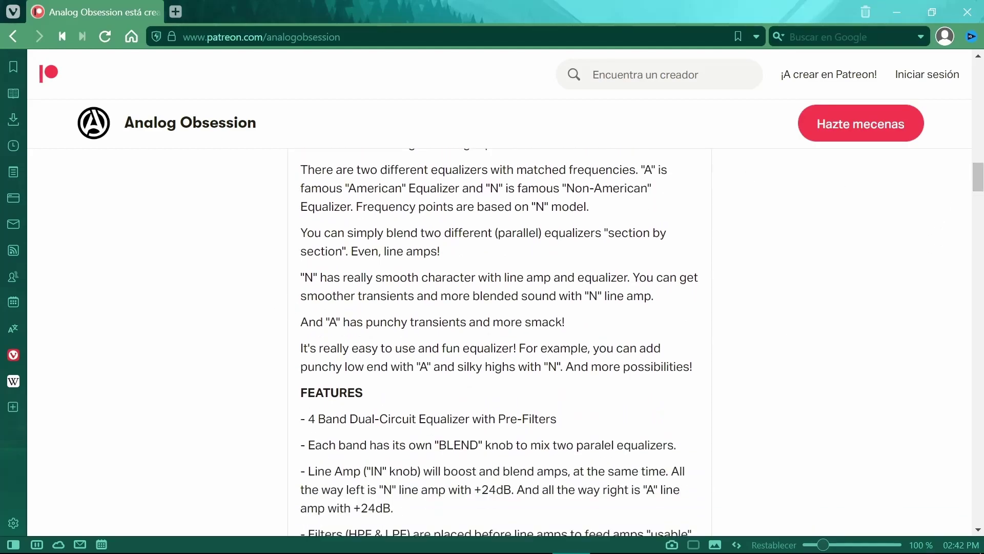
mouse_move(300, 277)
left_mouse_down()
mouse_move(698, 278)
mouse_move(300, 296)
left_mouse_up()
left_click(528, 278)
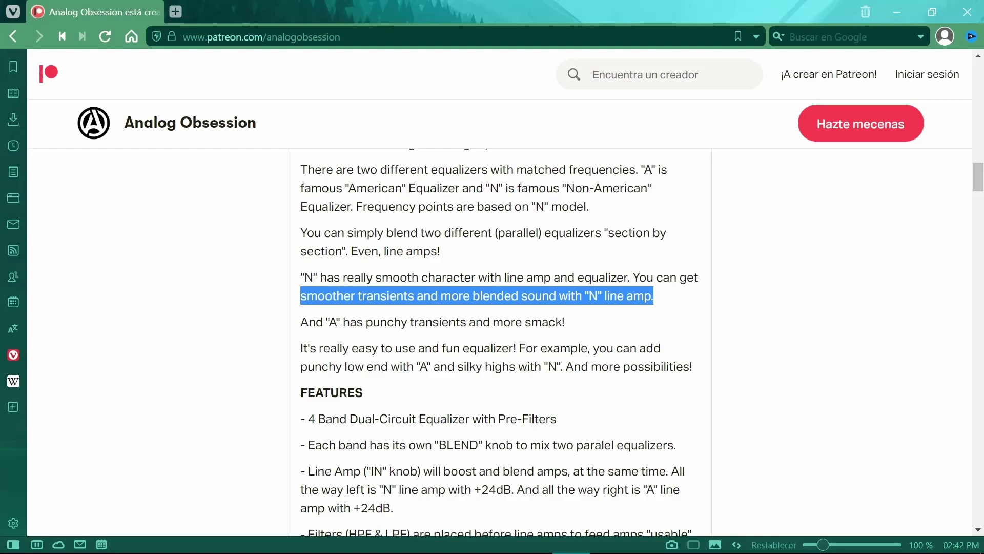
left_click(300, 296)
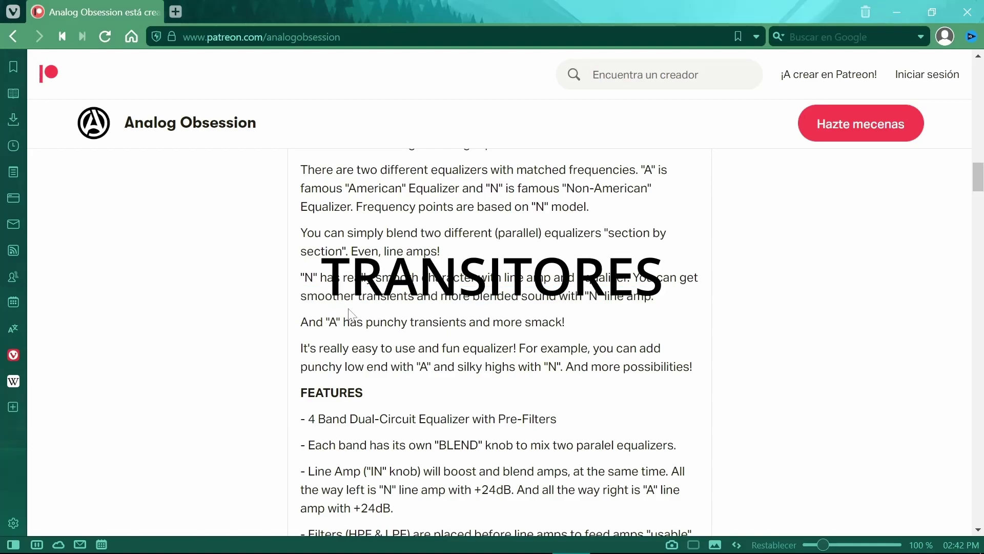
left_click_drag(299, 323, 575, 323)
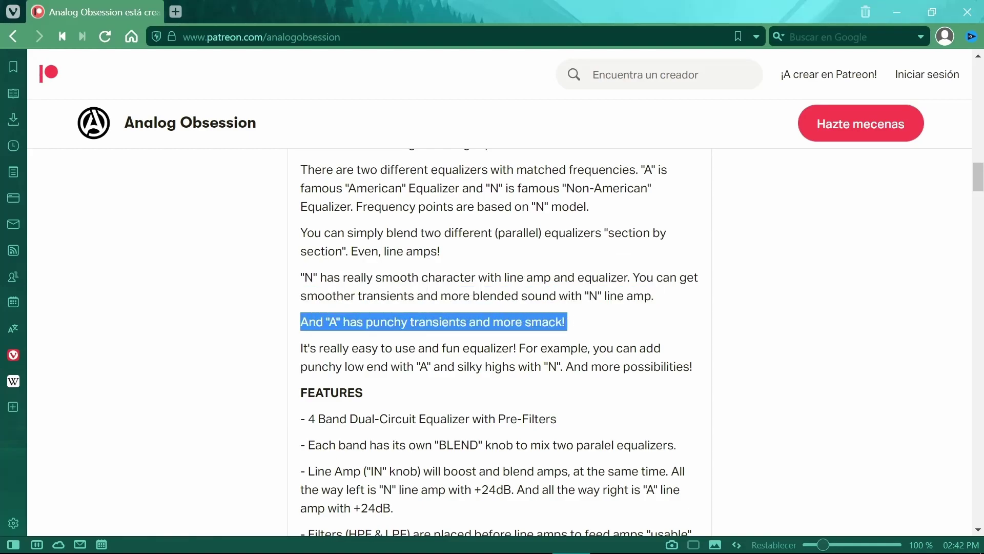
left_click_drag(308, 349, 578, 348)
left_click(579, 349)
left_click_drag(299, 367, 698, 381)
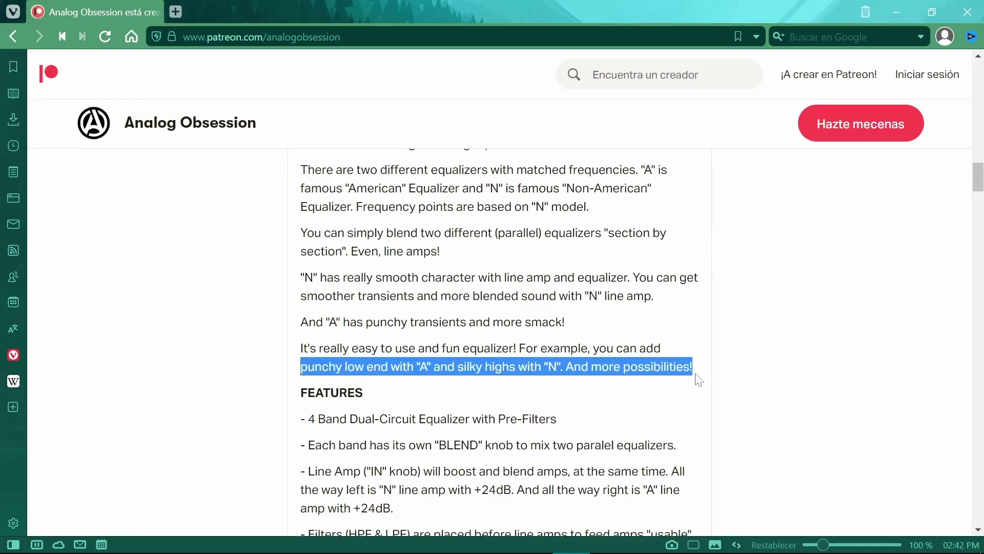
left_click(695, 366)
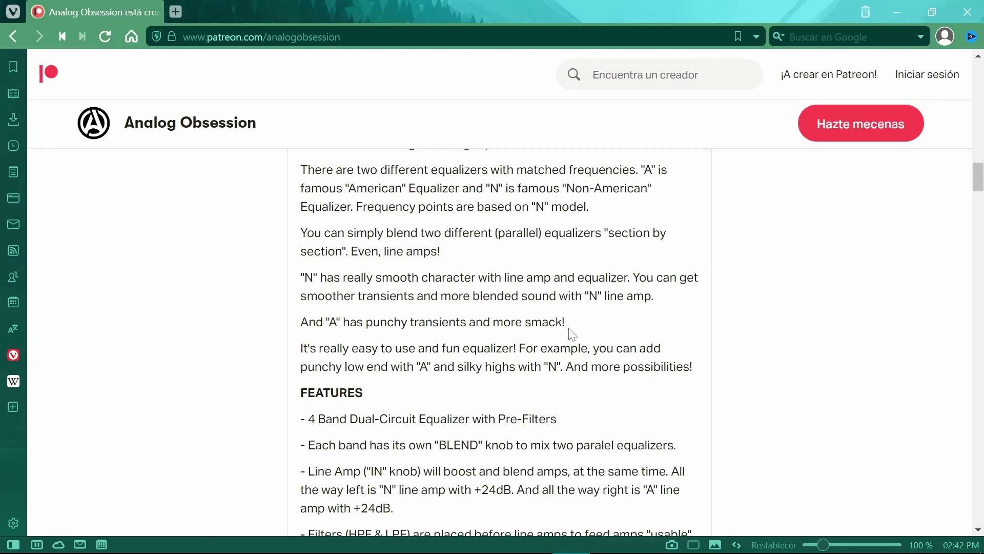
Step: Examine the BLENDEQ feature list, version 1.1 update notes, available formats and download links
scroll(572, 335, "up", 6)
scroll(572, 335, "down", 12)
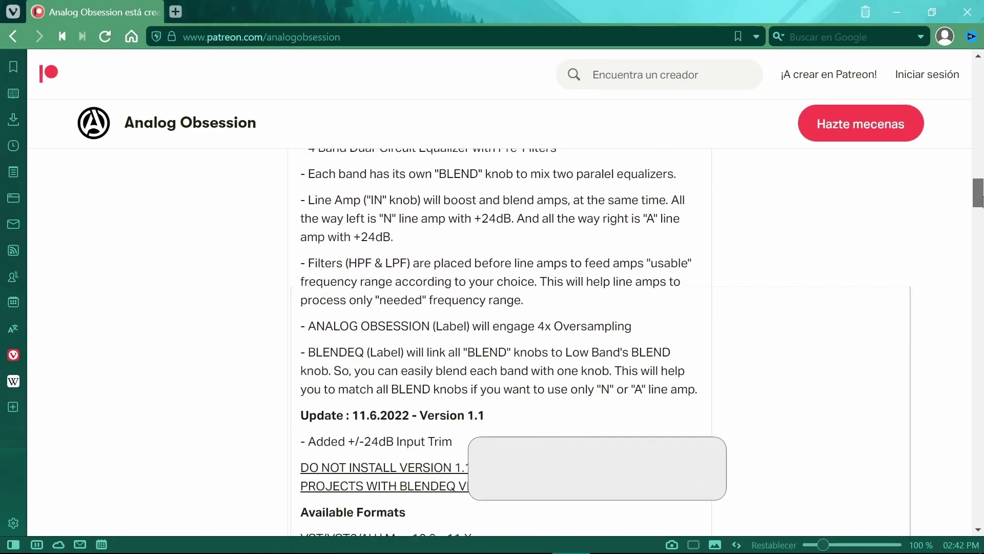
scroll(500, 338, "up", 5)
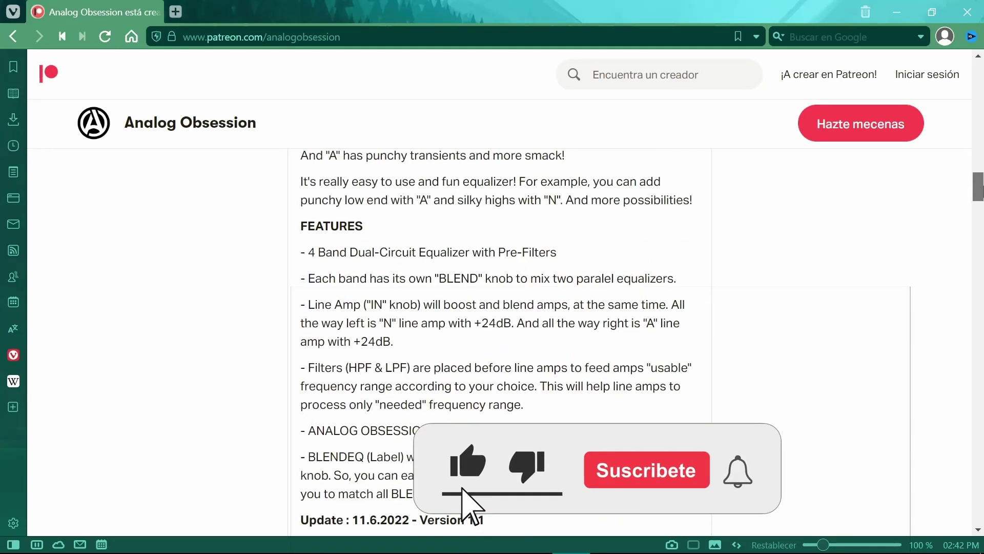
scroll(328, 366, "down", 5)
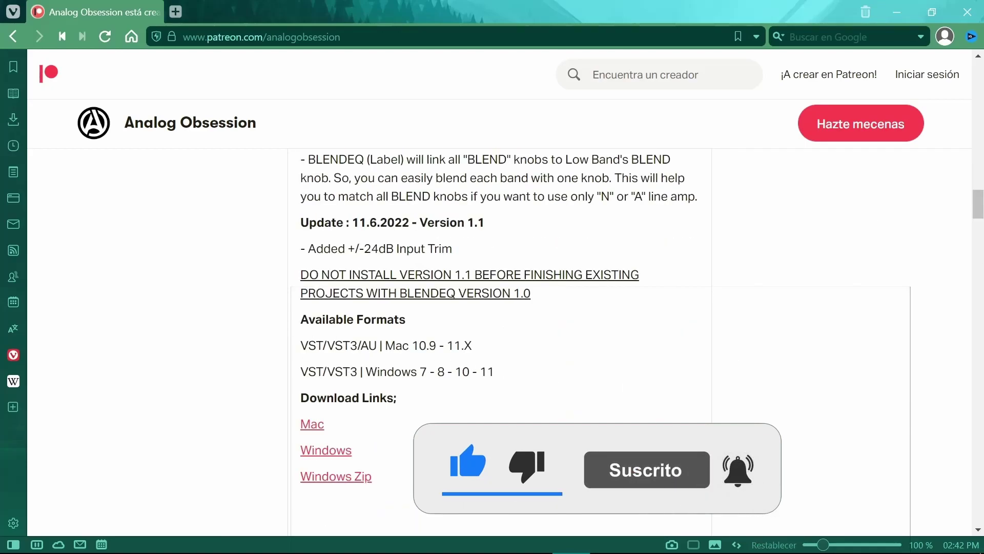
scroll(342, 291, "down", 3)
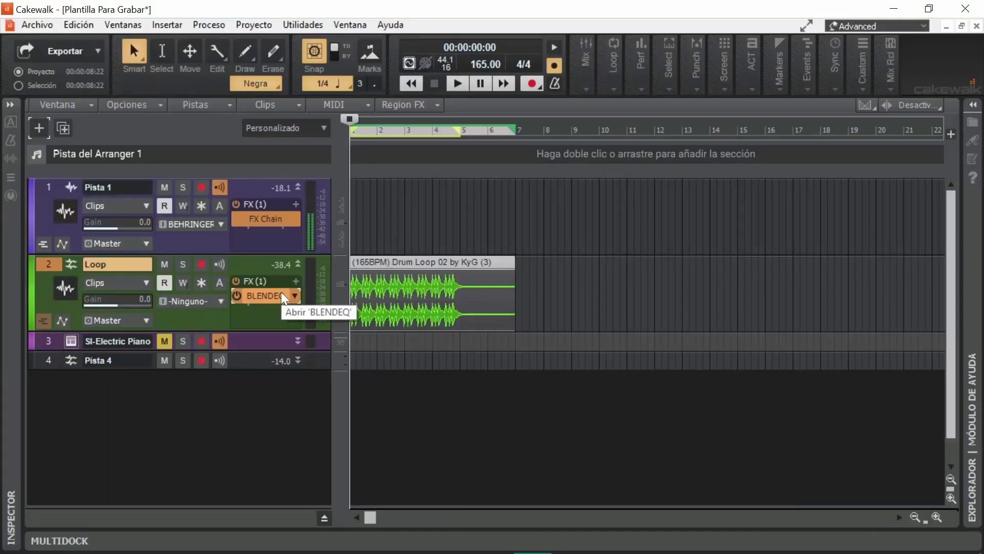
Step: Switch to Cakewalk, open the BLENDEQ plug-in from the Loop track, and test its power switch and output knob
double_click(282, 296)
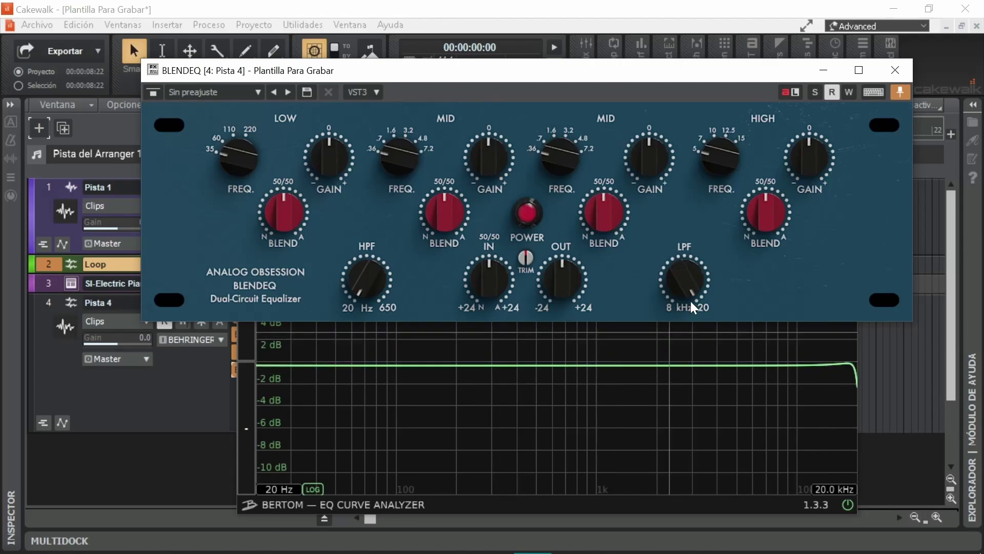
left_click(531, 218)
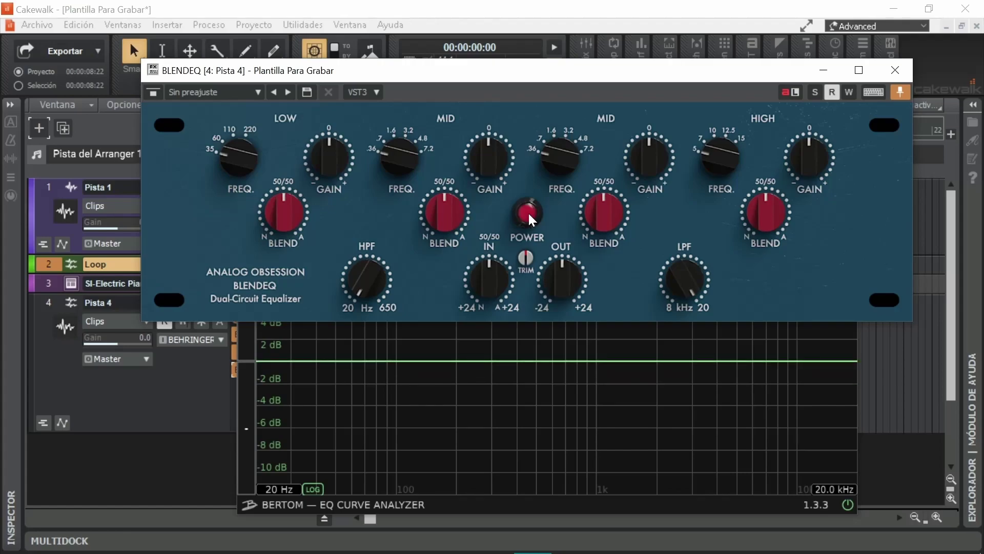
mouse_move(568, 284)
left_mouse_down()
mouse_move(569, 261)
mouse_move(565, 272)
left_mouse_up()
double_click(566, 273)
scroll(568, 280, "down", 3)
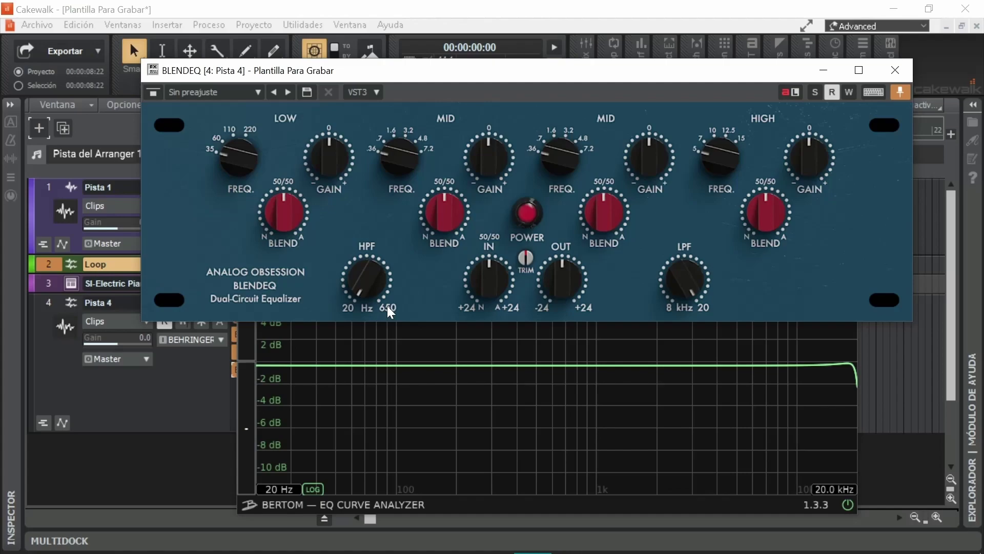
Step: Try the high-pass filter up to 650 Hz and the low-pass filter down to 8 kHz, resetting each to its default
mouse_move(368, 298)
left_click_drag(370, 297, 390, 188)
left_click_drag(378, 273, 395, 187)
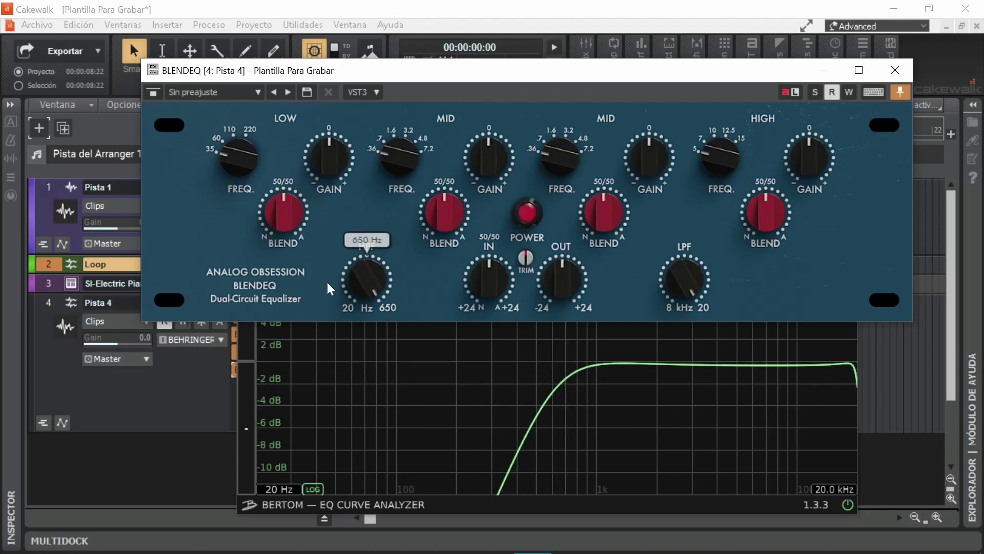
double_click(360, 282)
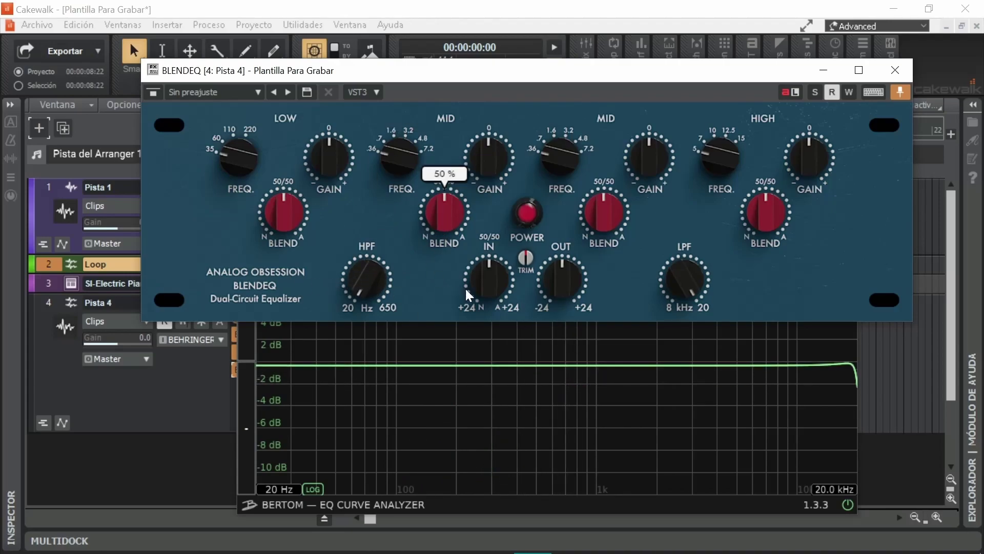
left_click_drag(366, 279, 391, 144)
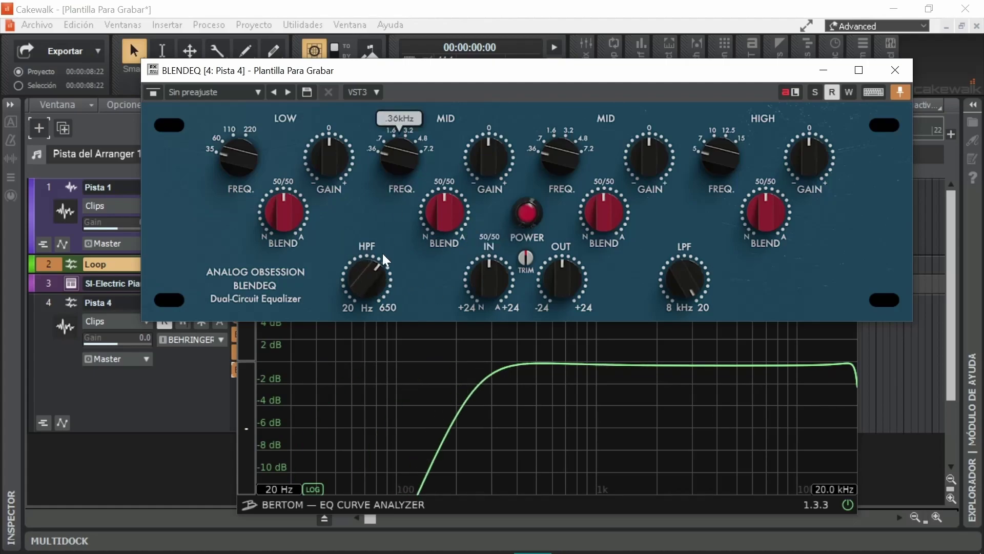
mouse_move(369, 279)
left_mouse_down()
mouse_move(373, 266)
mouse_move(373, 281)
left_mouse_up()
double_click(376, 286)
left_click_drag(686, 286, 674, 431)
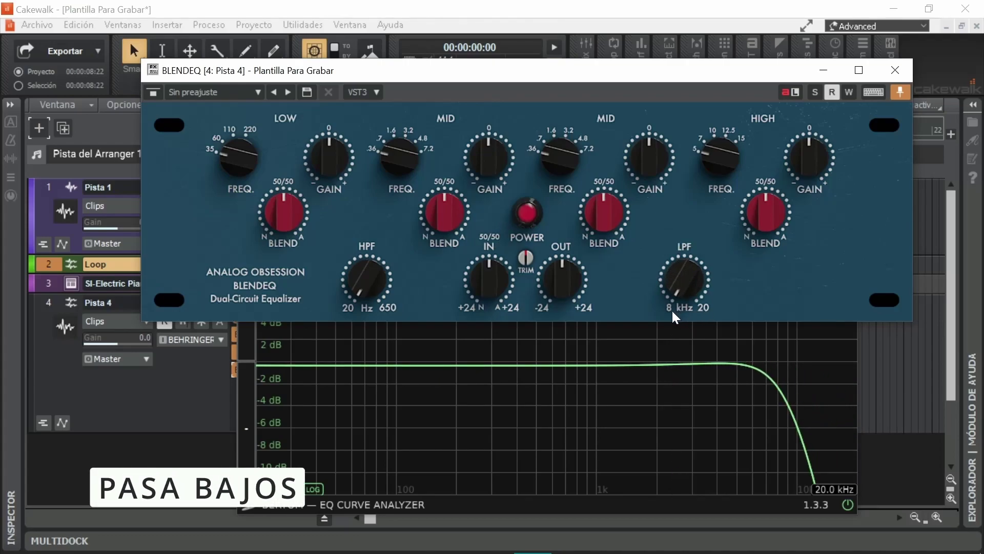
double_click(685, 279)
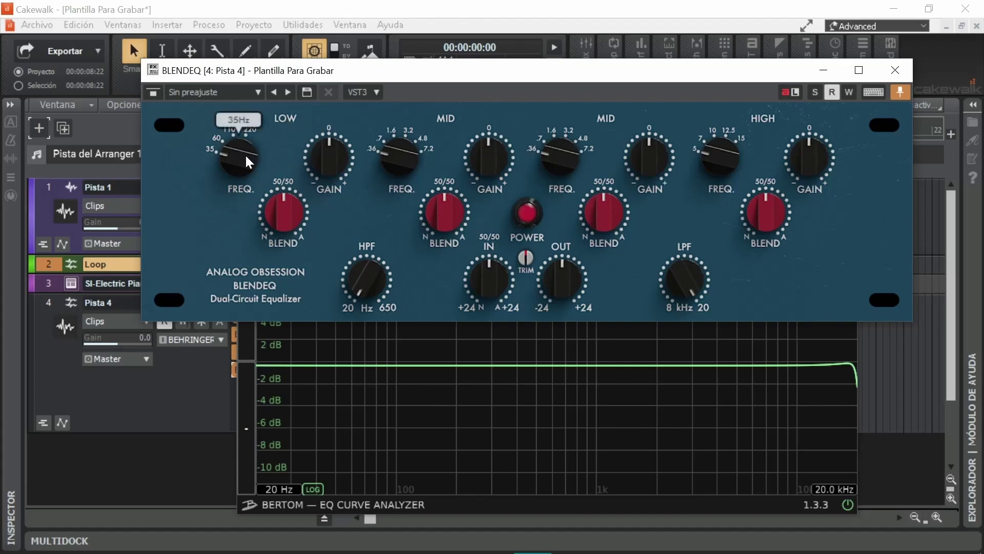
Step: Set the LOW band's frequency to 60 Hz and boost its gain slightly
mouse_move(236, 148)
mouse_move(237, 148)
left_mouse_down()
mouse_move(256, 92)
mouse_move(240, 159)
left_mouse_up()
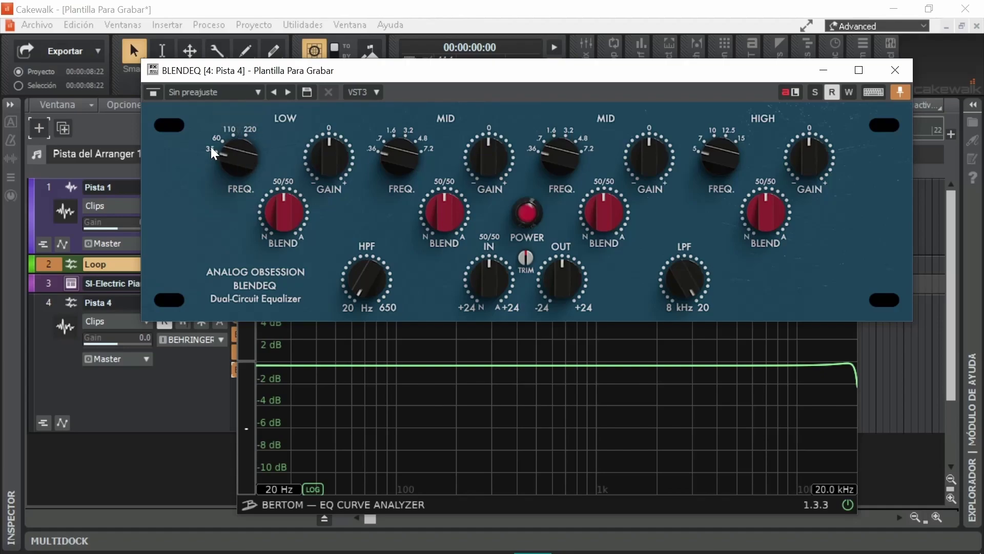
mouse_move(225, 137)
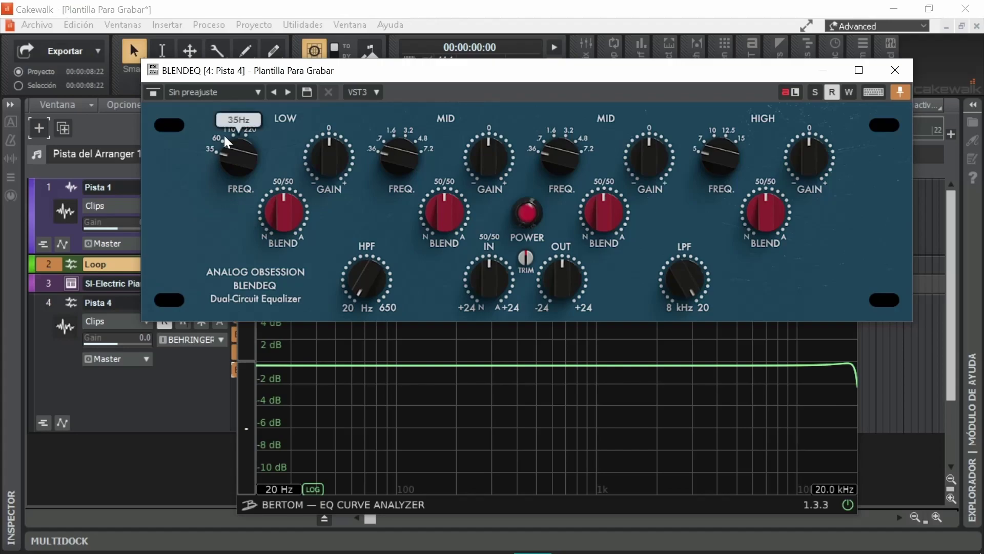
left_click_drag(237, 144, 229, 182)
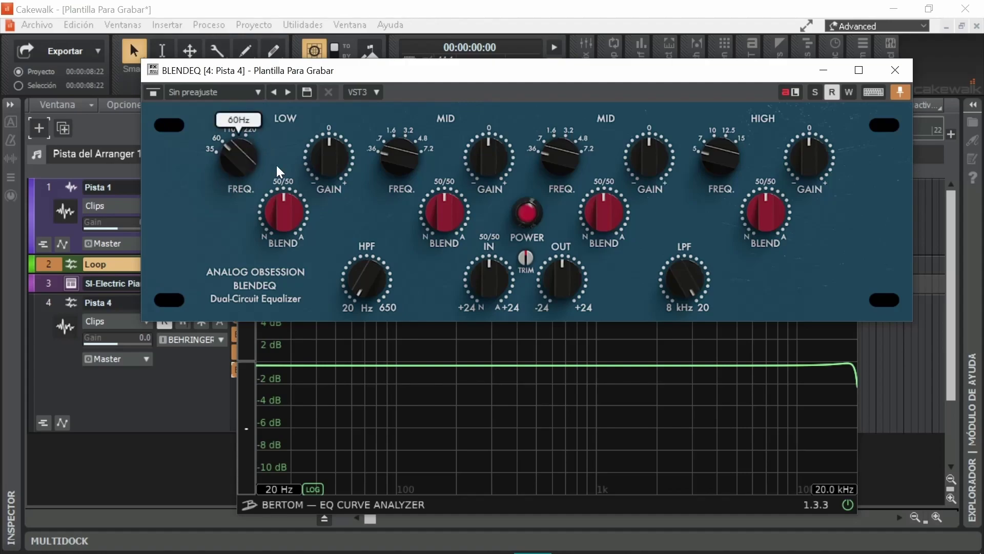
mouse_move(329, 169)
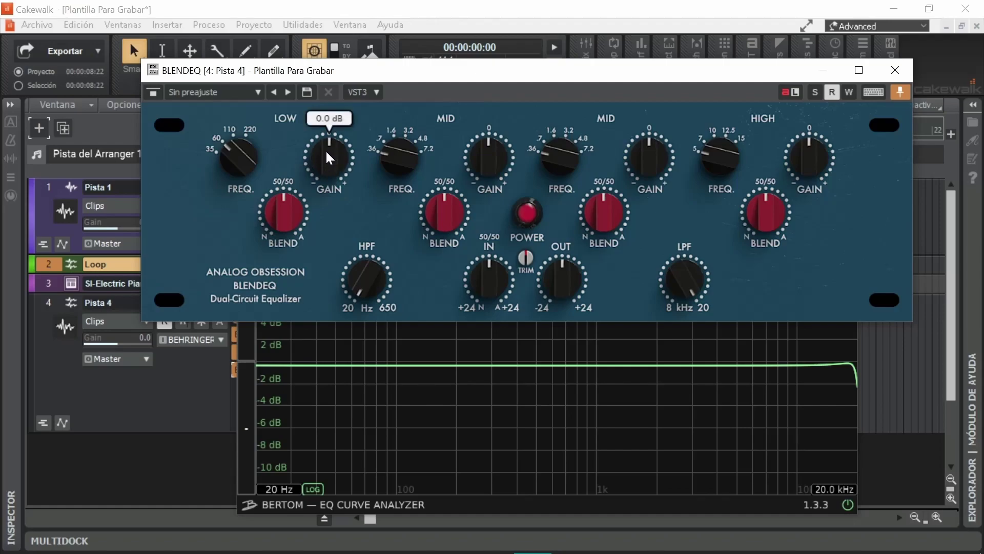
mouse_move(331, 161)
left_mouse_down()
mouse_move(337, 133)
mouse_move(334, 176)
left_mouse_up()
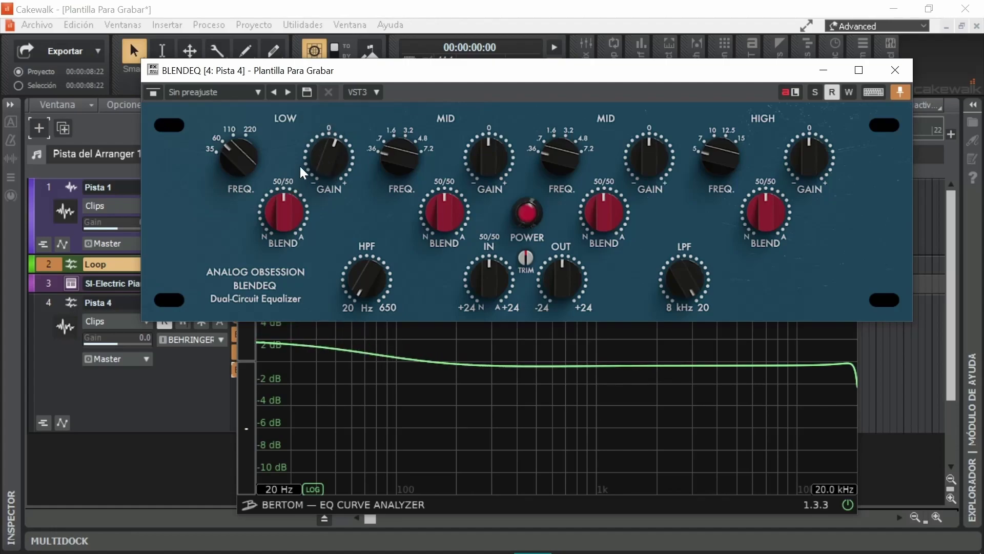
Step: Try the LOW band at 110 Hz and 220 Hz with a strong gain boost, and reduce the gain to 1.3 dB
left_click_drag(245, 98, 256, 80)
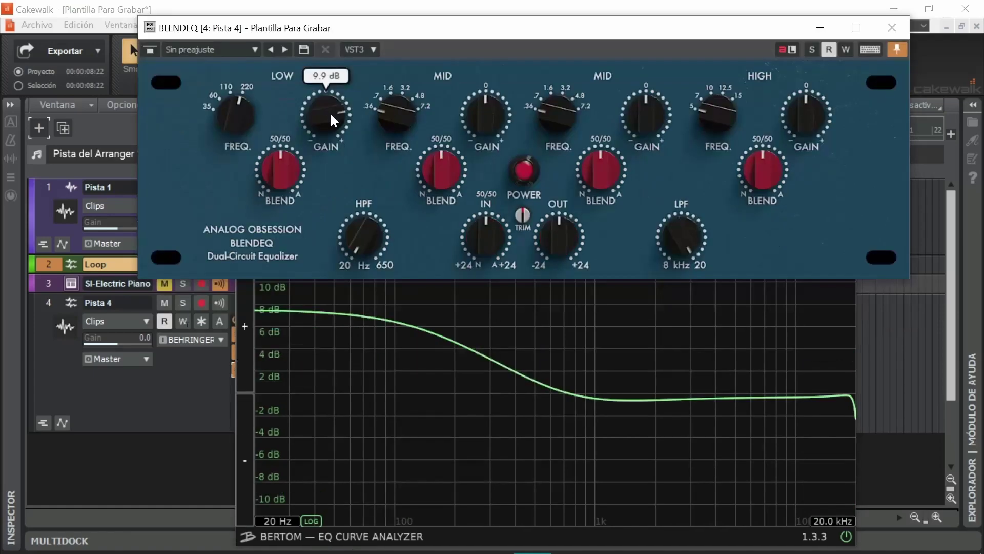
left_click_drag(331, 114, 332, 110)
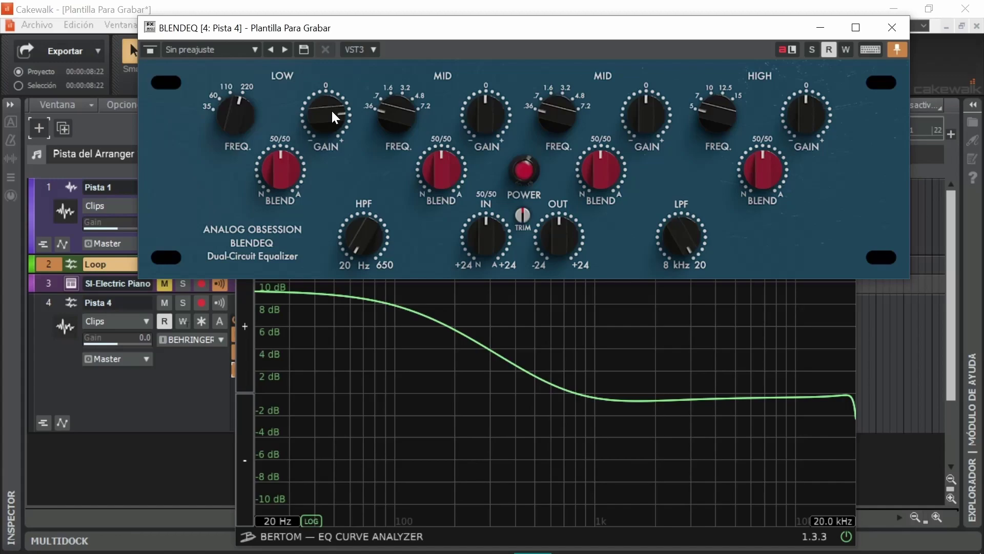
left_click_drag(332, 109, 334, 156)
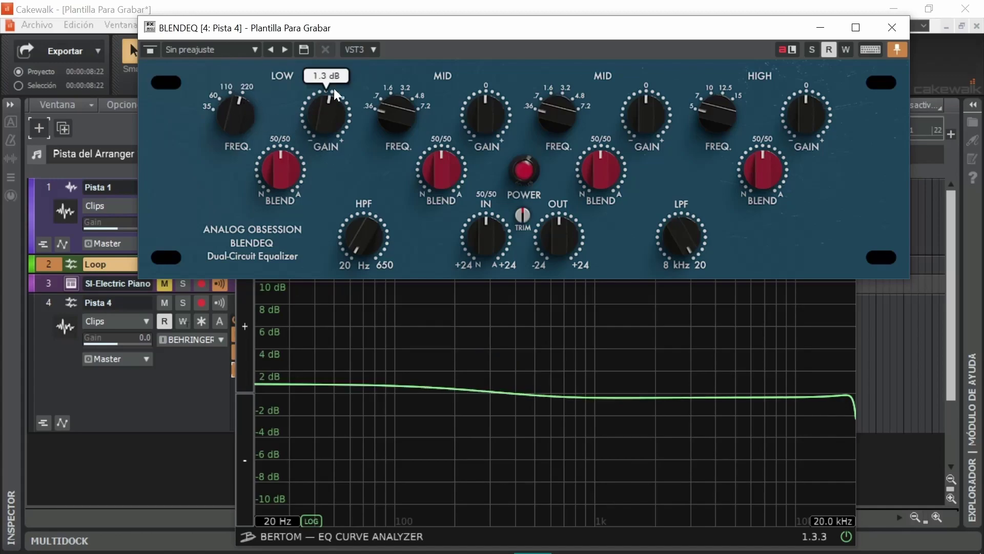
mouse_move(211, 110)
mouse_move(223, 150)
left_mouse_down()
mouse_move(224, 174)
mouse_move(227, 134)
left_mouse_up()
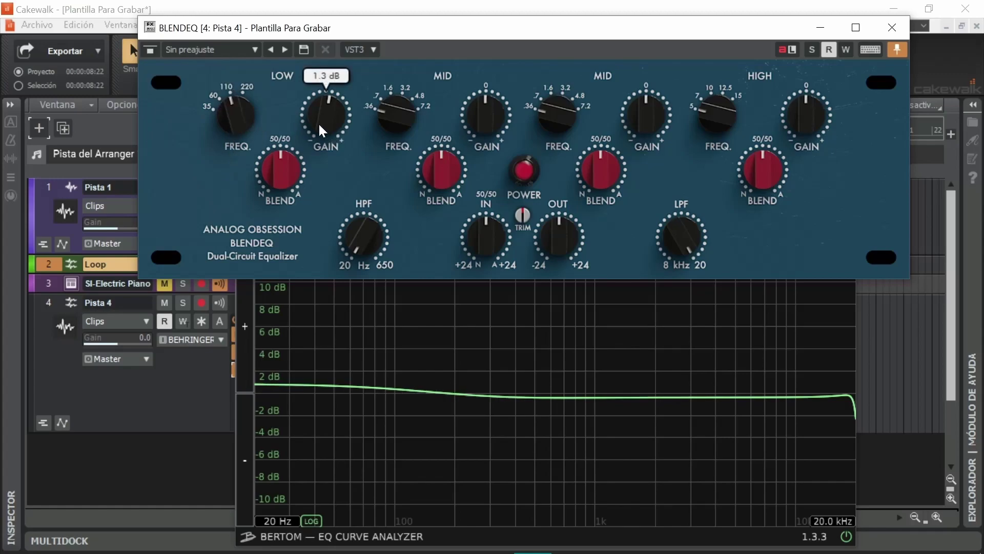
Step: Raise the LOW band's gain a little and return its frequency to 60 Hz
left_click_drag(319, 123, 333, 104)
left_click_drag(235, 114, 276, 138)
mouse_move(281, 159)
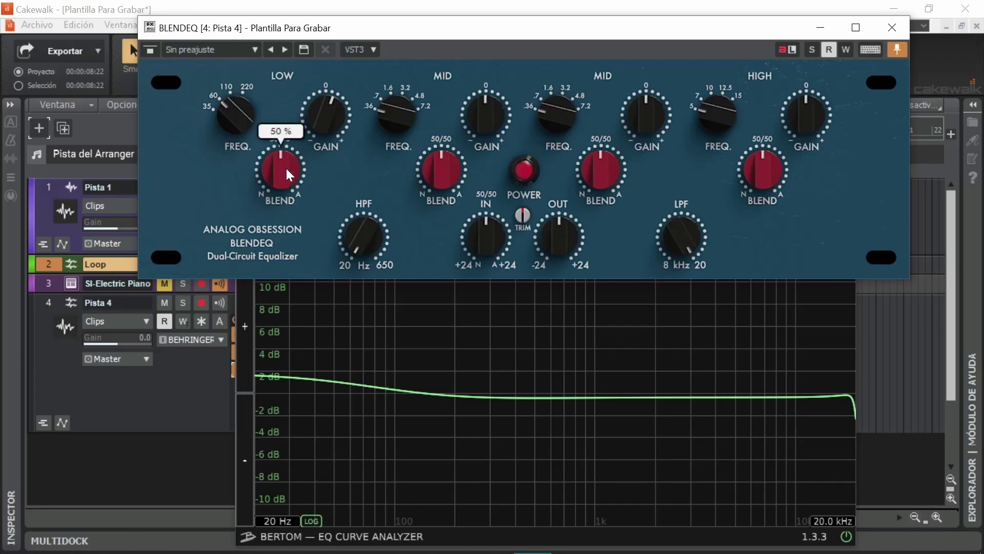
mouse_move(327, 131)
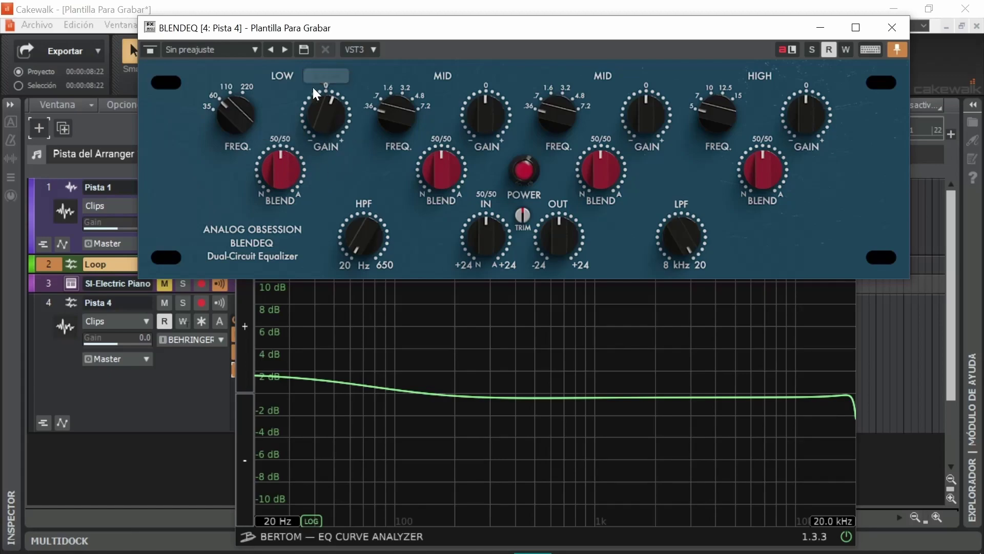
mouse_move(250, 110)
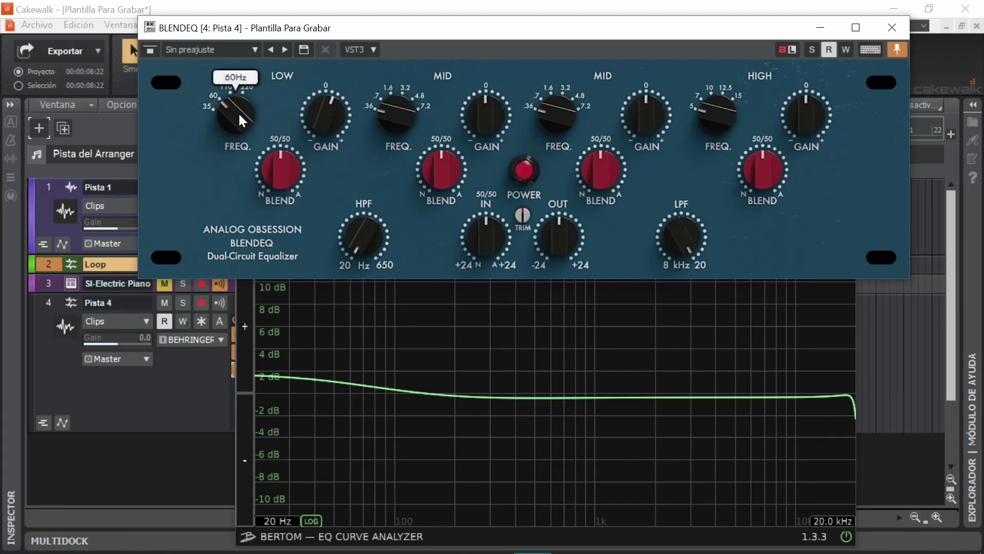
mouse_move(286, 192)
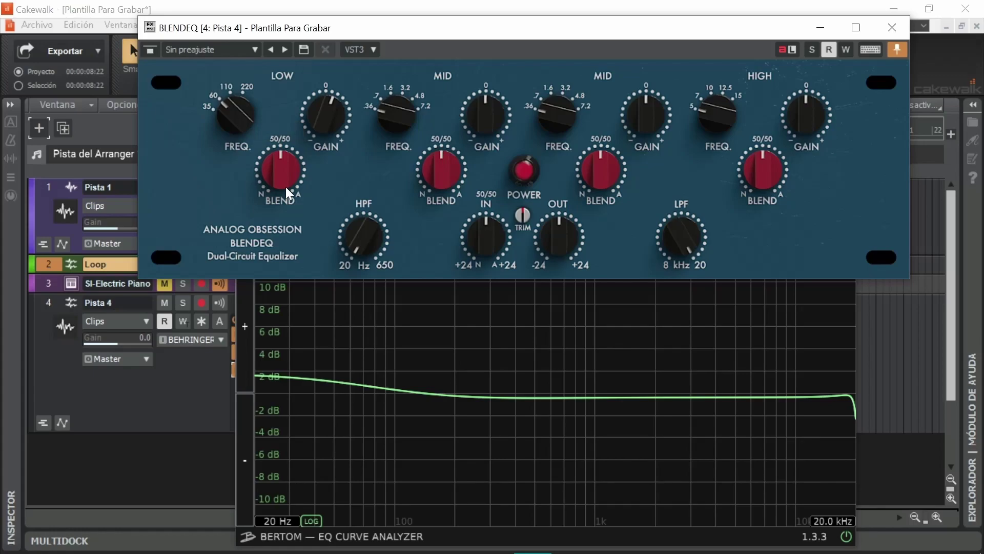
mouse_move(403, 112)
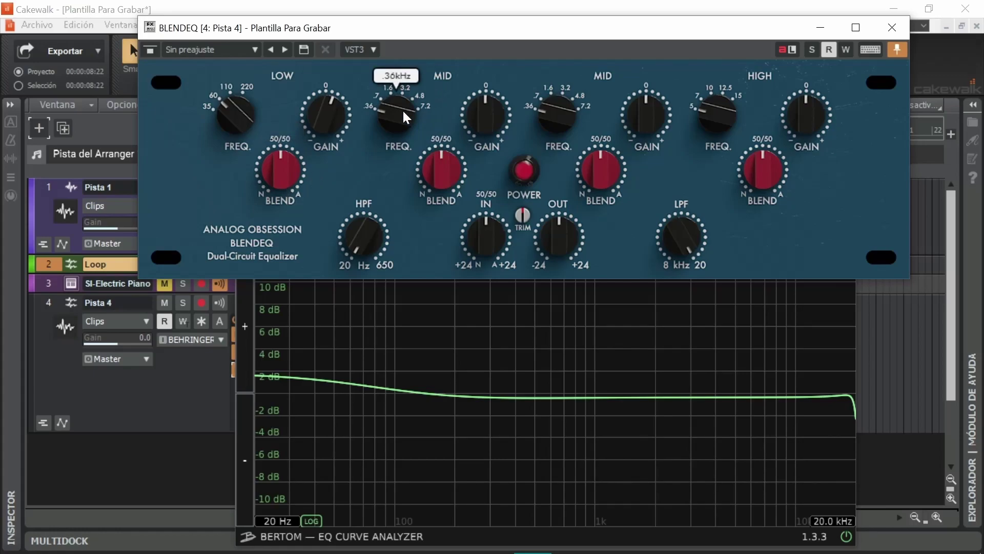
mouse_move(730, 114)
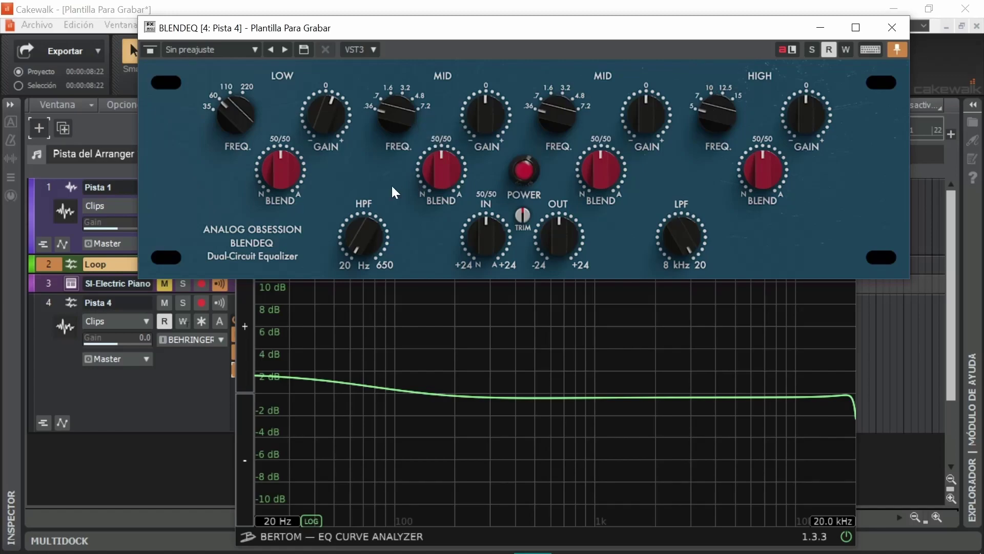
Step: Boost the LOW band's gain strongly and try its blend control, resetting the blend to 50%
mouse_move(291, 167)
mouse_move(608, 162)
left_click_drag(285, 169, 307, 62)
mouse_move(324, 119)
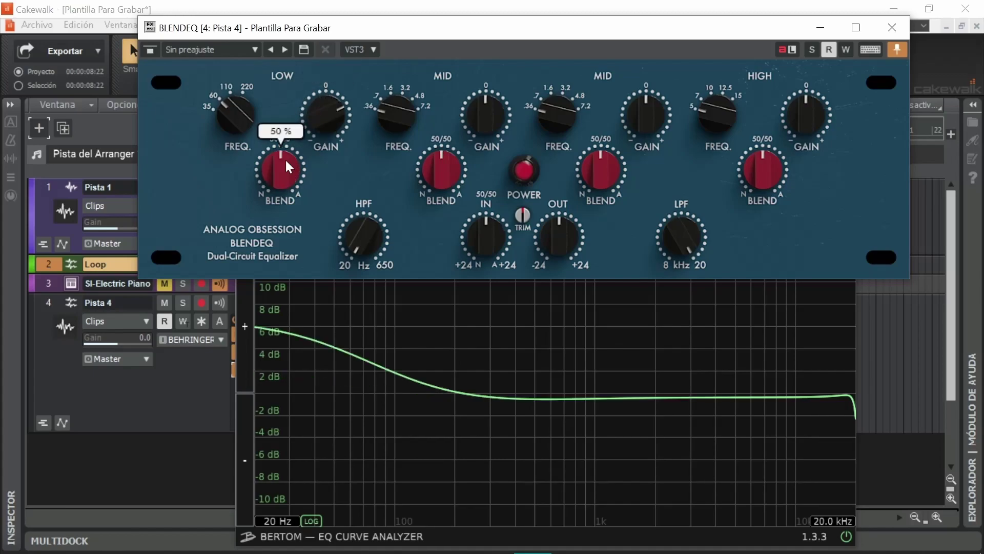
left_click_drag(284, 162, 263, 196)
double_click(278, 167)
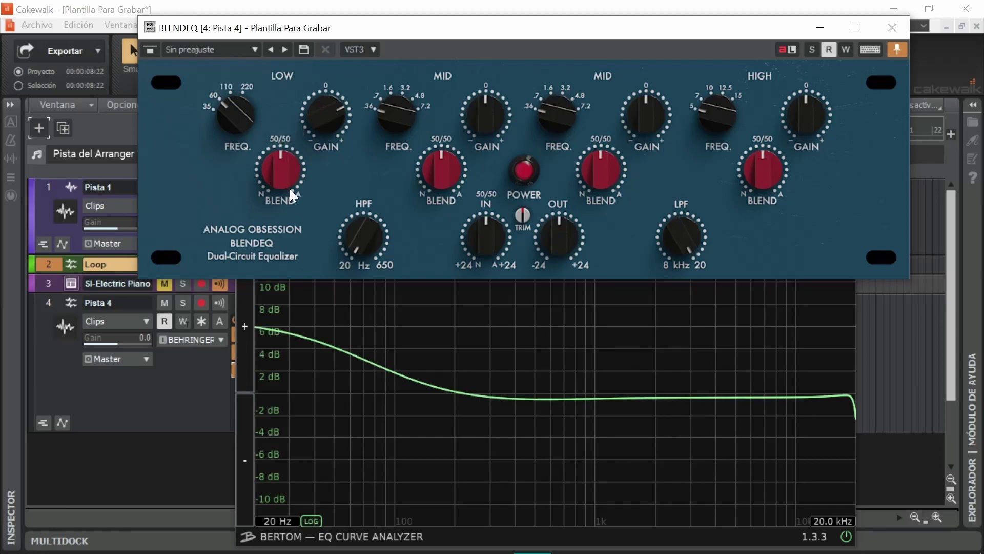
Step: Set the LOW band's frequency to 110 Hz and its gain to 8.2 dB
mouse_move(293, 163)
left_click_drag(326, 119, 326, 115)
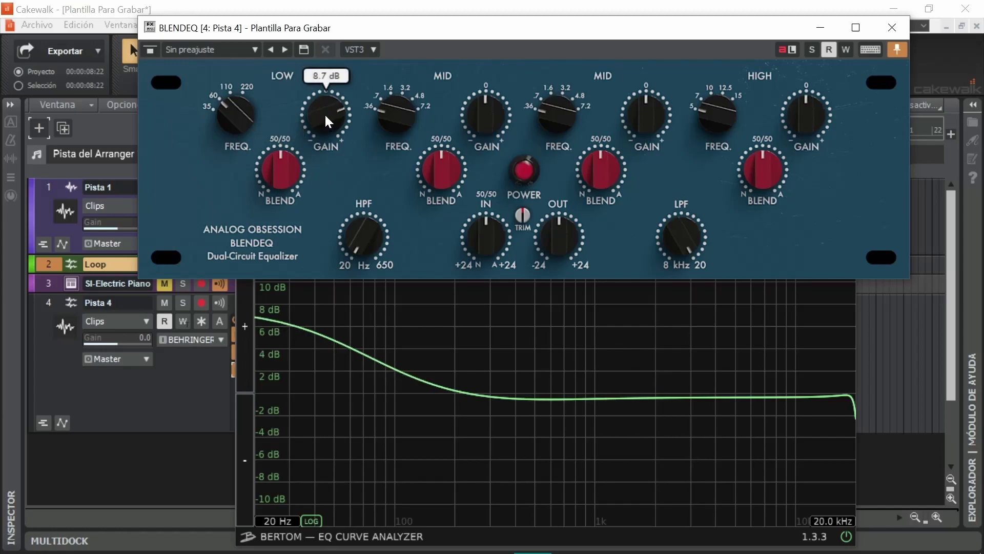
scroll(245, 134, "up", 1)
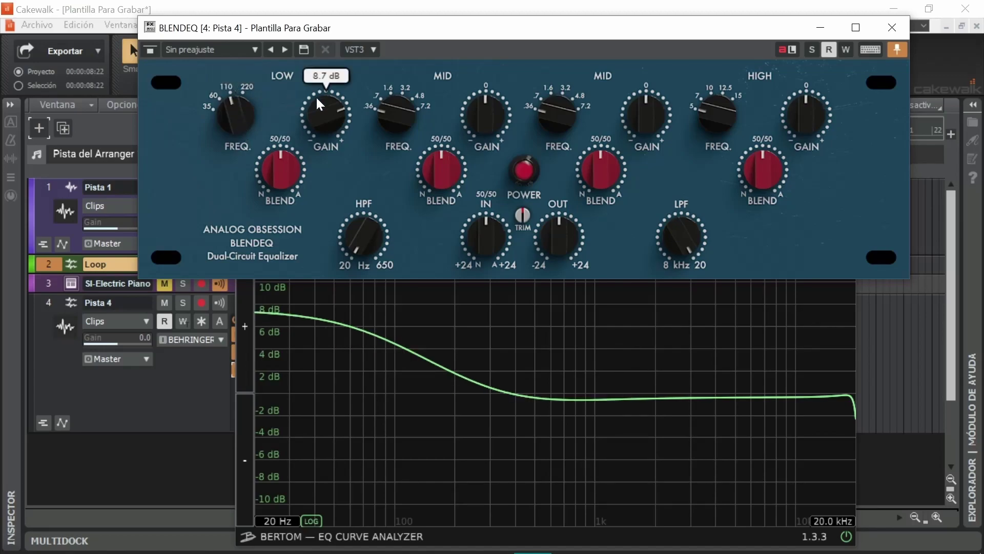
scroll(328, 99, "down", 1)
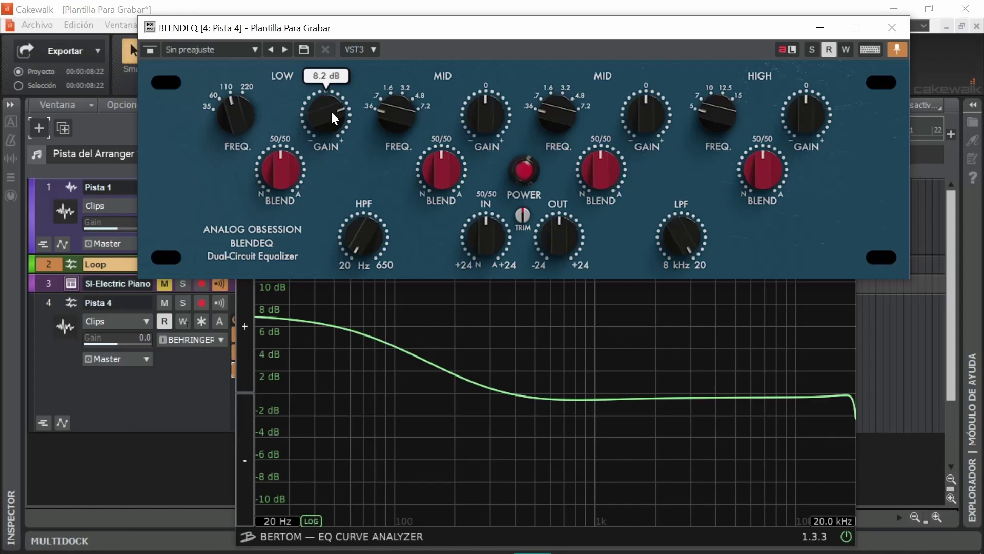
scroll(285, 162, "down", 1)
Step: Try the LOW band's blend fully at N twice, resetting it to 50% each time
left_click_drag(284, 165, 293, 256)
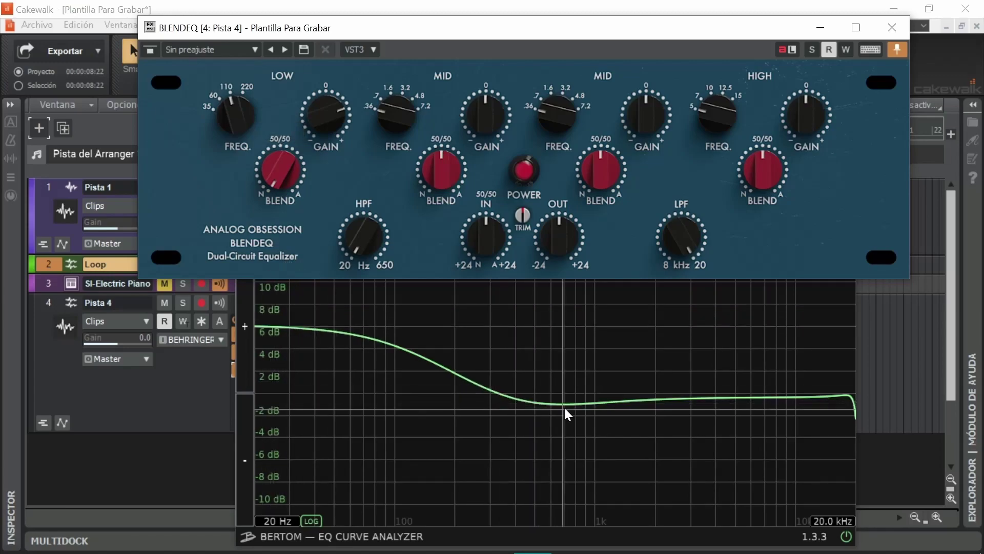
double_click(287, 179)
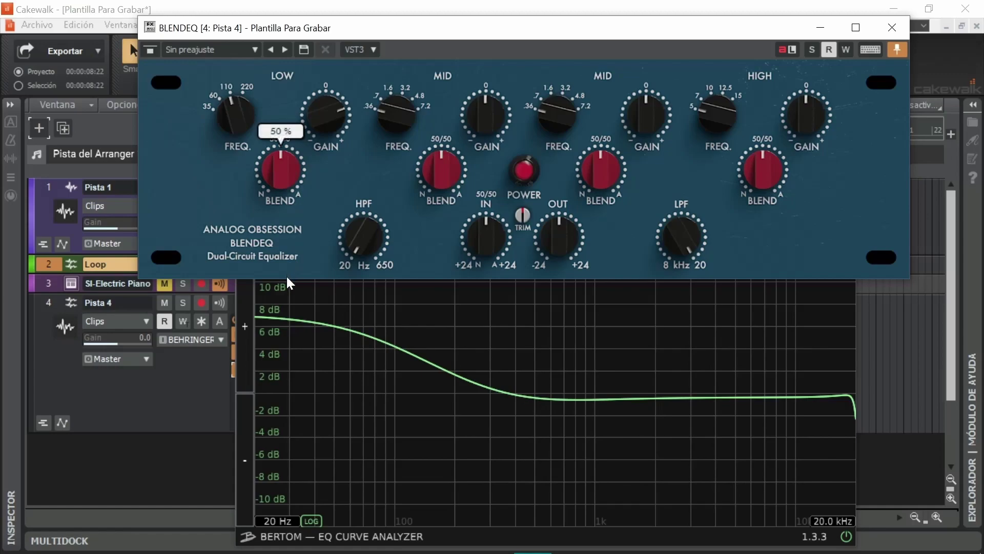
mouse_move(272, 168)
left_mouse_down()
mouse_move(266, 247)
mouse_move(275, 274)
mouse_move(269, 179)
left_mouse_up()
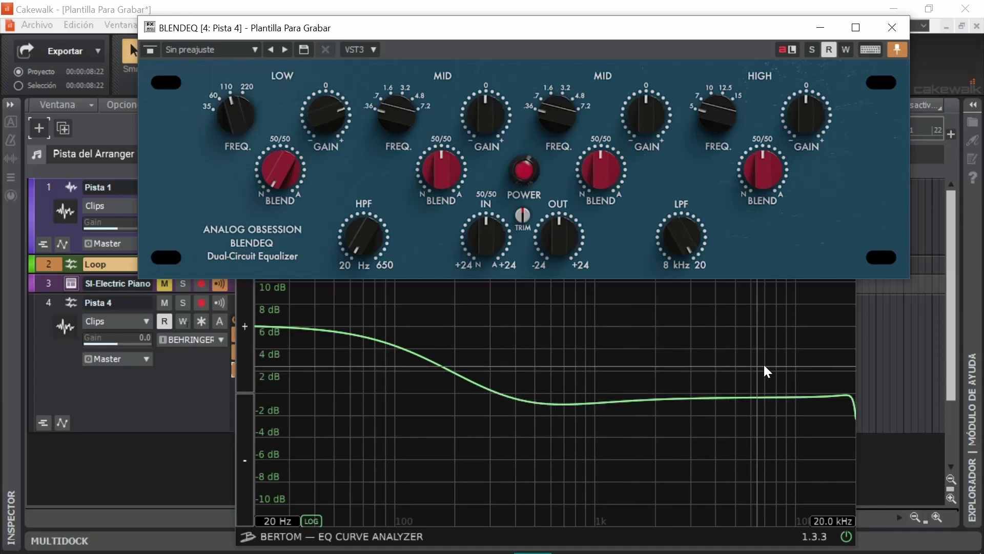
double_click(281, 152)
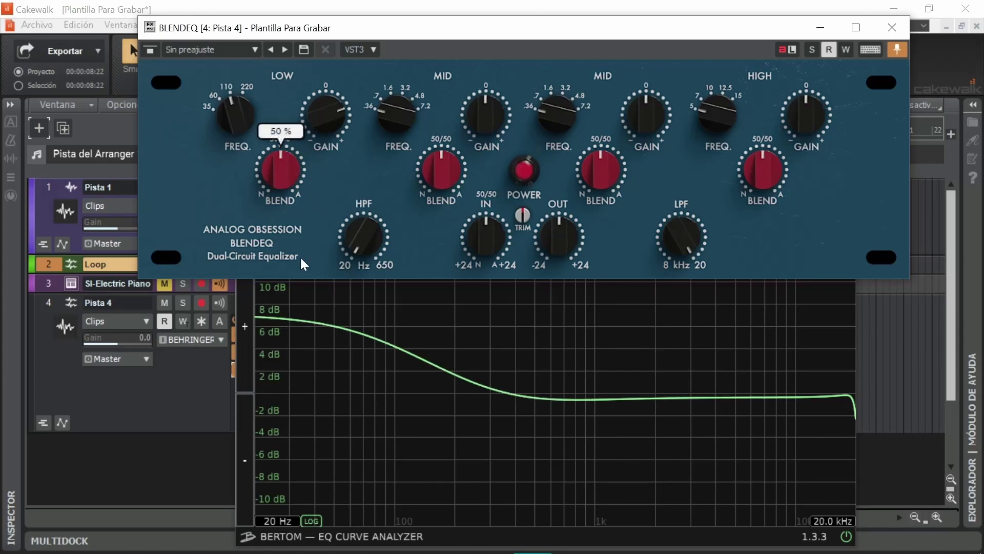
Step: Compare the LOW band's blend fully at N and fully at A, and reset the band's blend, gain and frequency to their defaults
left_click_drag(274, 182, 262, 331)
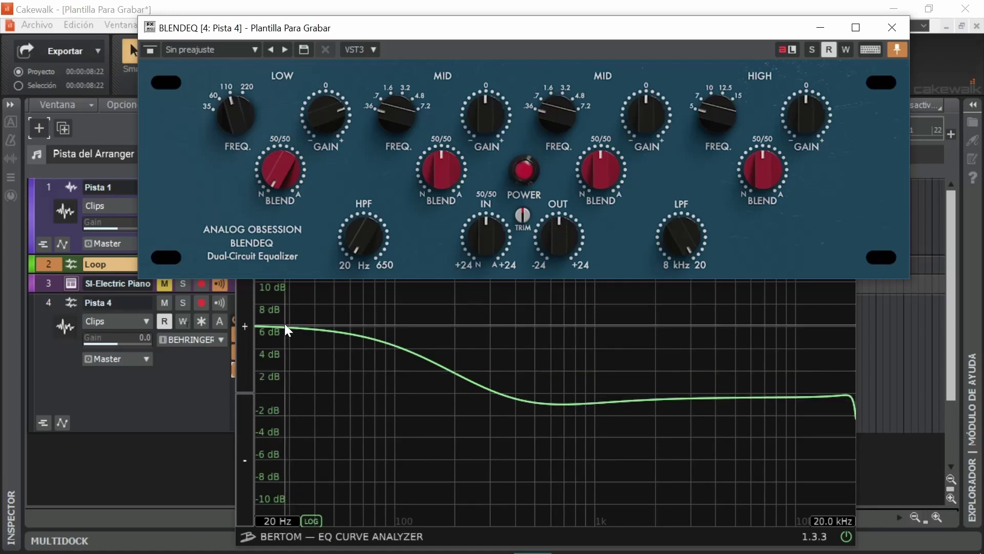
left_click(297, 187)
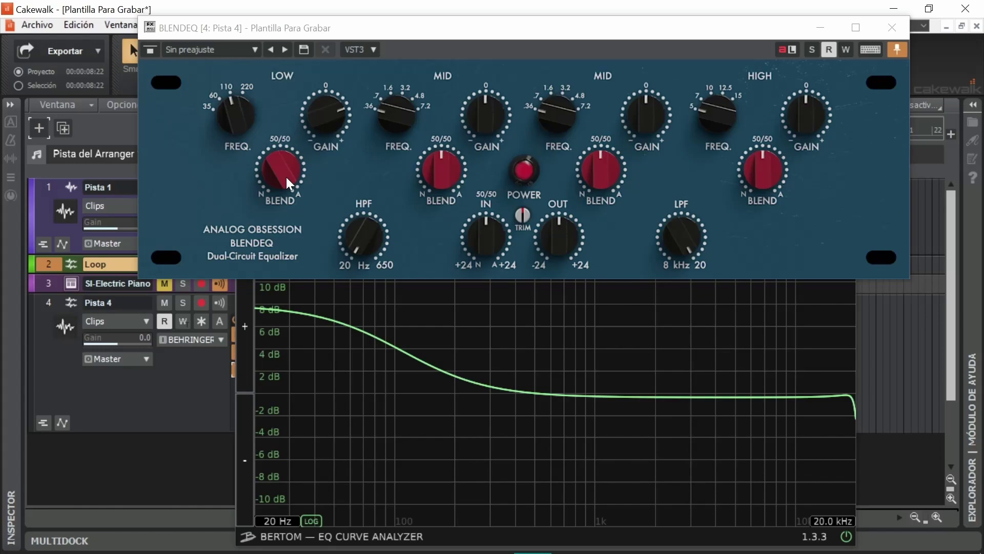
double_click(287, 176)
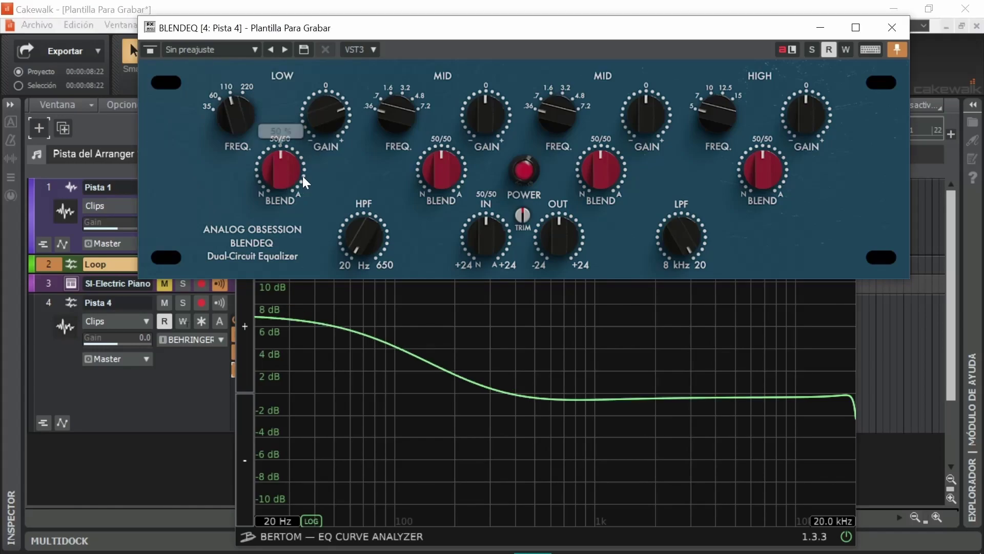
scroll(281, 177, "up", 4)
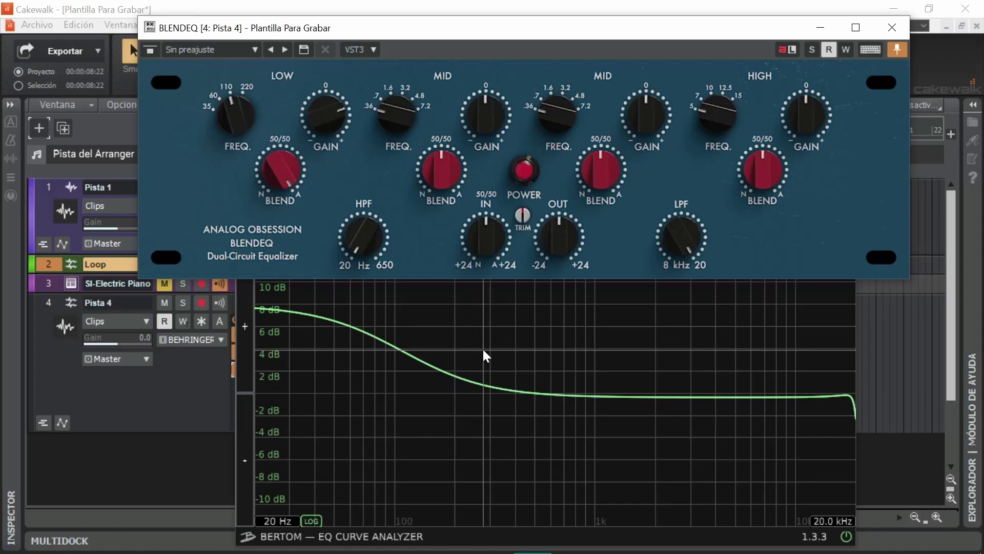
left_click_drag(285, 172, 319, 400)
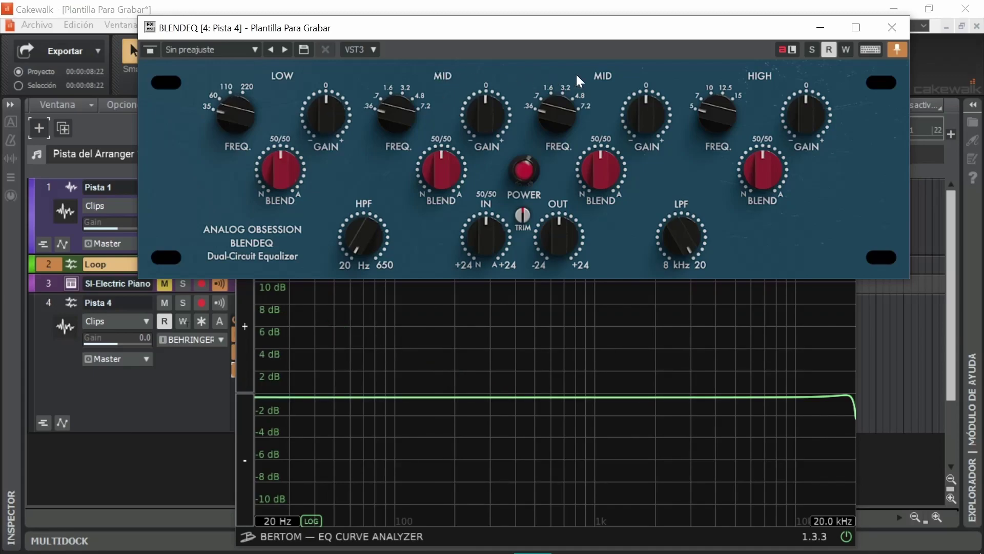
Step: Try the first MID band's frequency control, reset it to .36 kHz, and boost the band's gain strongly
mouse_move(381, 112)
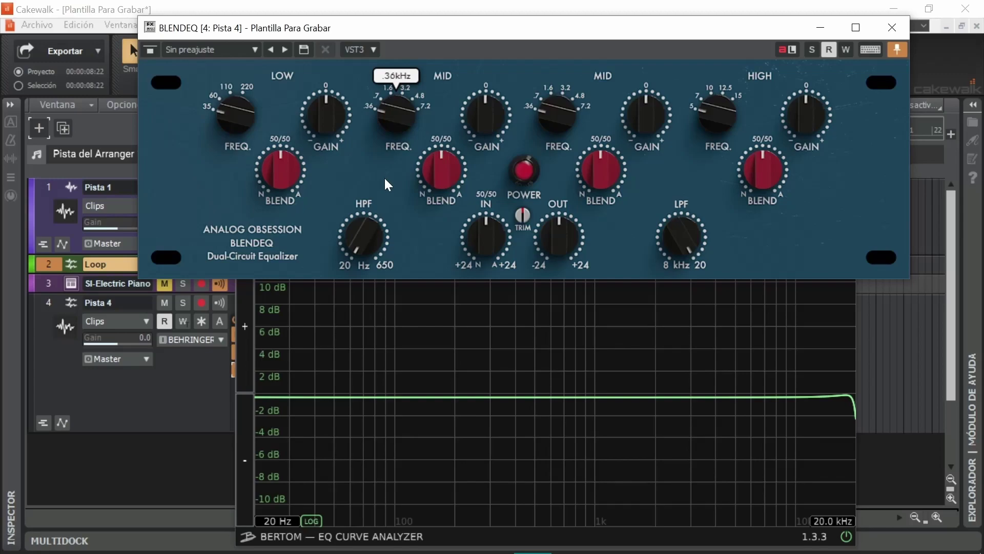
left_click_drag(384, 179, 484, 1)
double_click(411, 112)
mouse_move(445, 170)
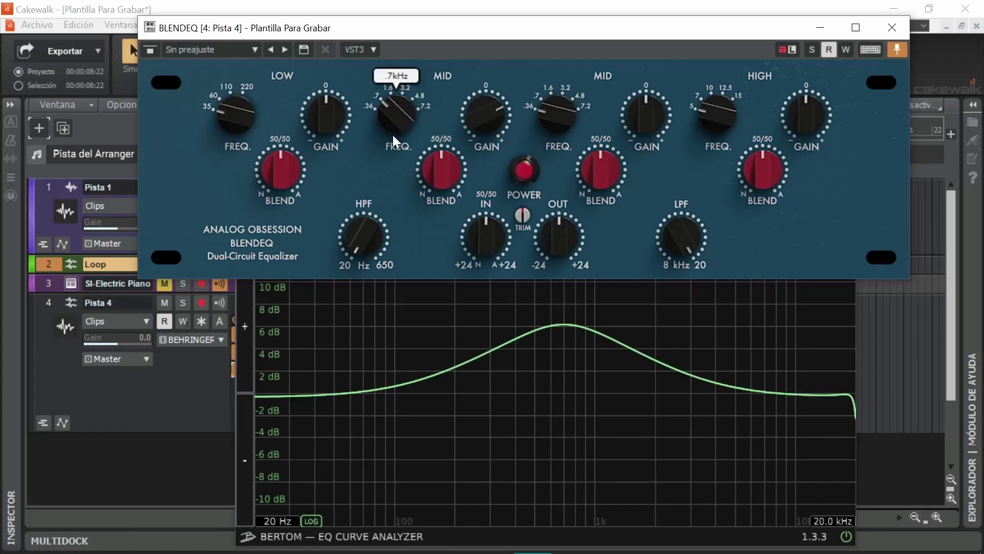
left_click_drag(393, 134, 395, 149)
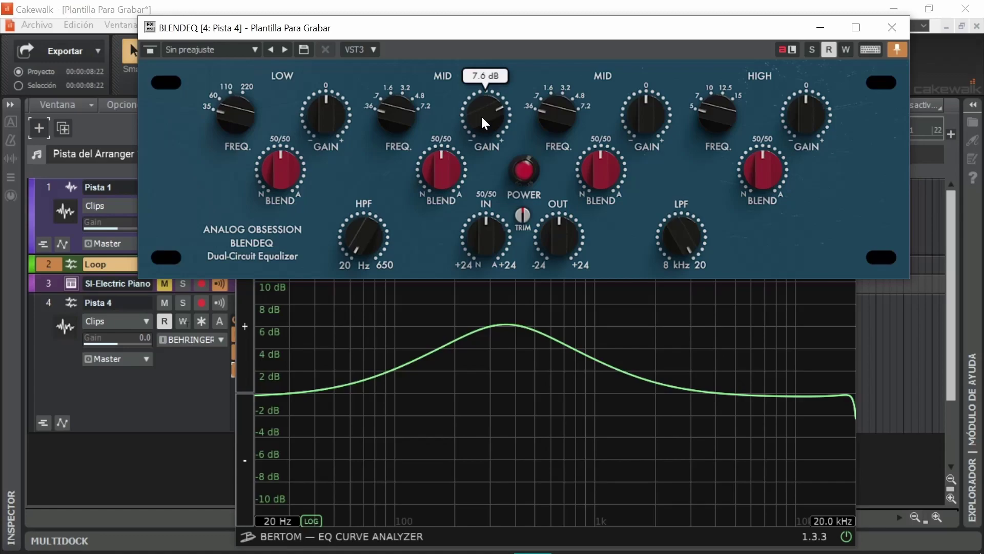
left_click_drag(482, 114, 485, 112)
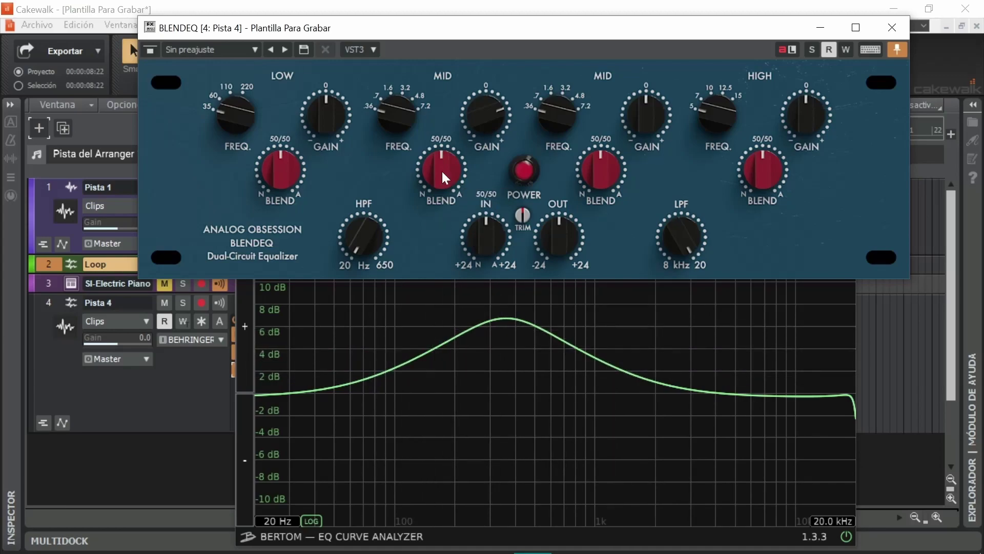
Step: Compare the first MID band's blend fully at N and fully at A, returning it to 50%
left_click_drag(441, 170, 441, 195)
left_click_drag(450, 231, 454, 279)
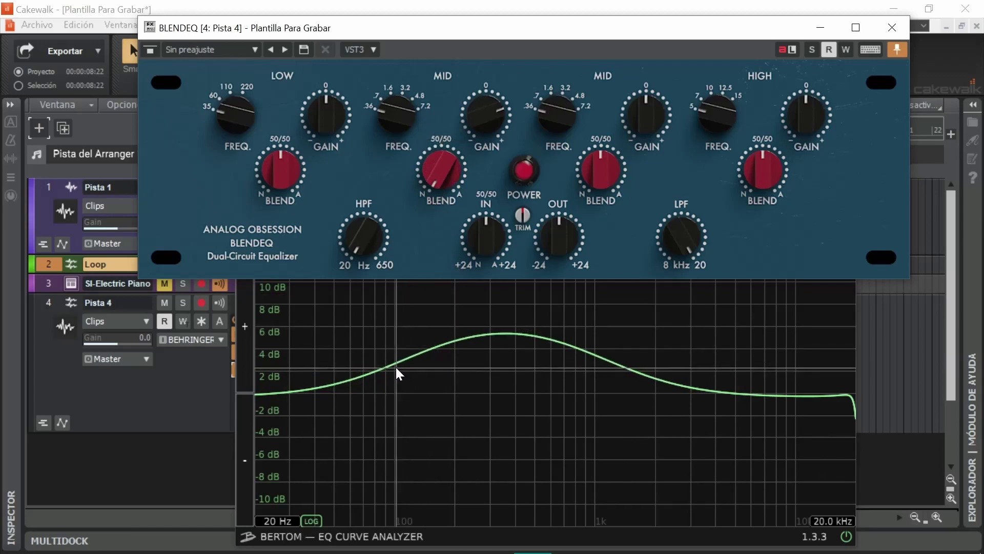
left_click_drag(441, 185, 441, 110)
left_click_drag(450, 151, 469, 1)
left_click_drag(420, 166, 441, 143)
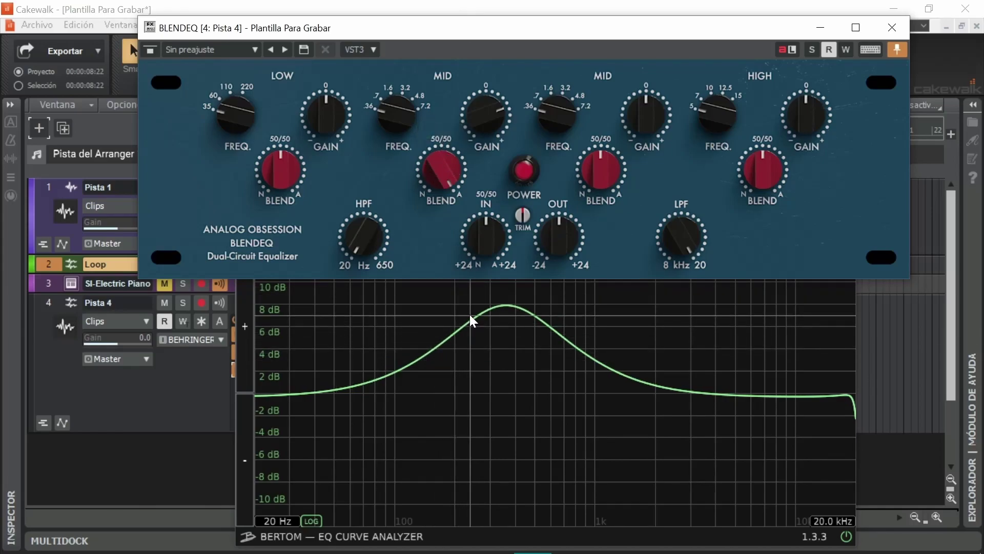
double_click(435, 169)
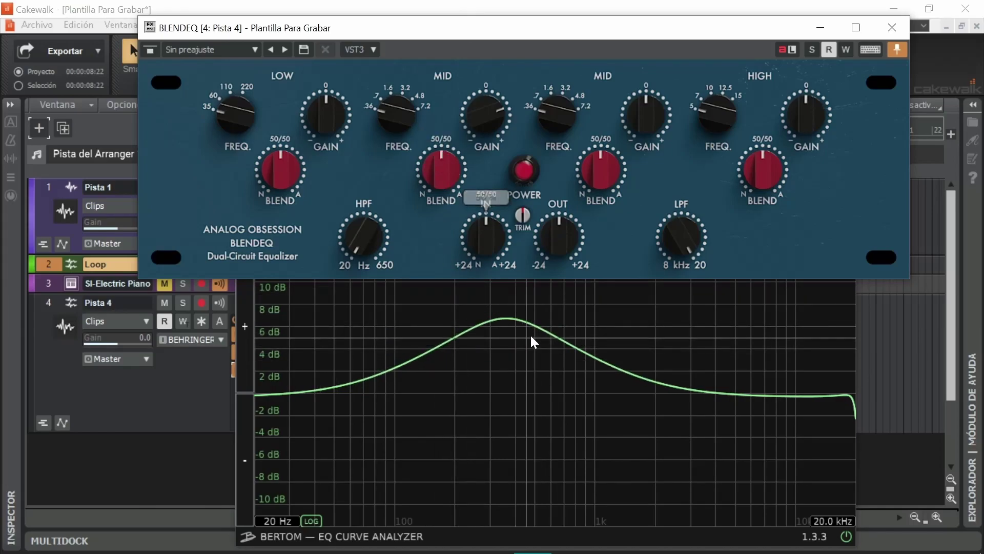
left_click_drag(442, 169, 451, 95)
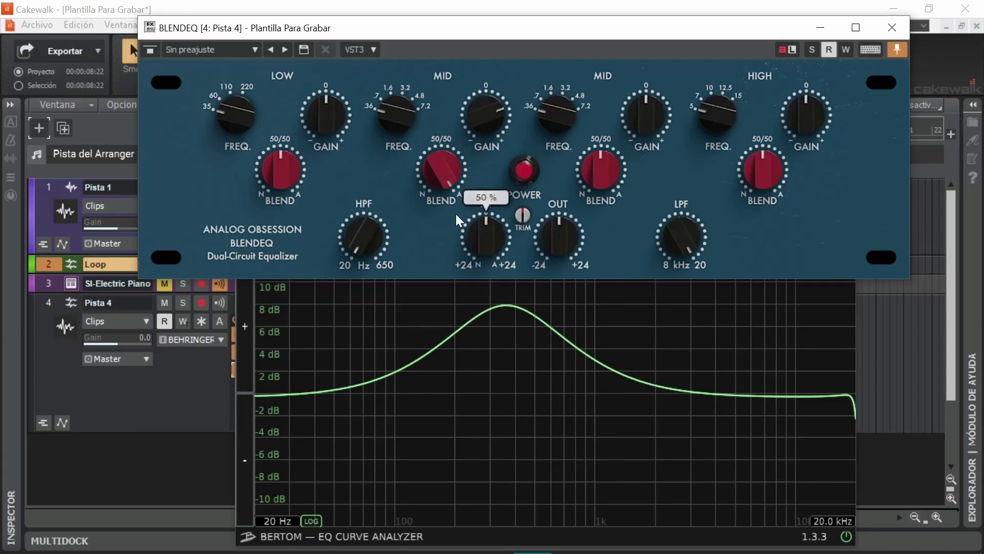
double_click(446, 159)
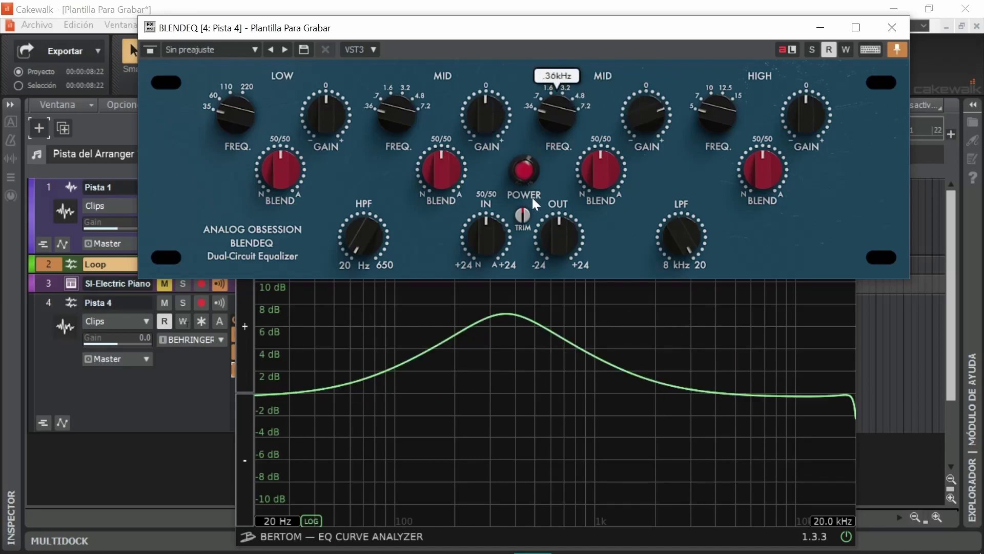
Step: Compare the second MID band's blend at 100% and 0% with a strong boost at 1.6 kHz, and reset the band
left_click_drag(532, 198, 626, 63)
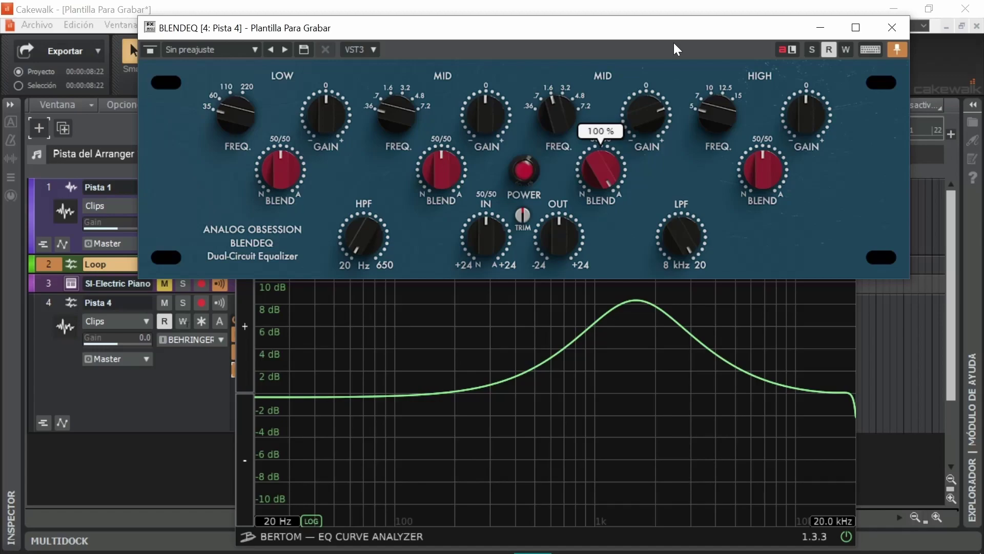
left_click_drag(674, 42, 631, 273)
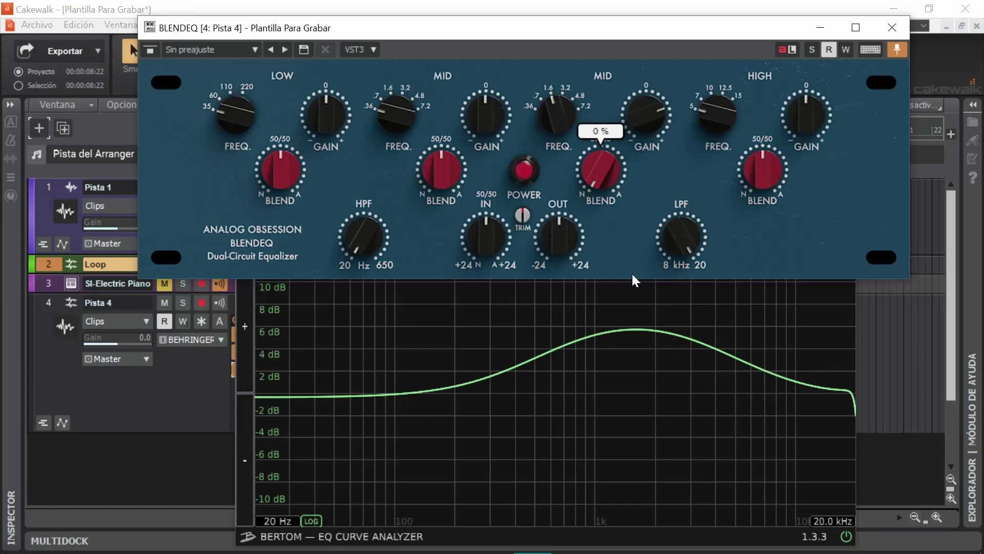
double_click(600, 175)
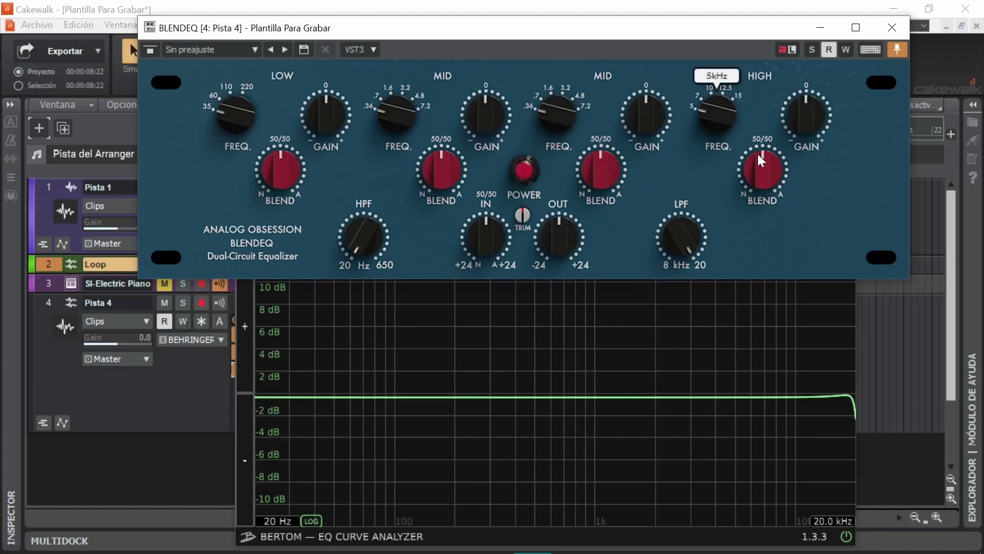
Step: Boost the HIGH band's gain at 5 kHz and compare its blend fully at N and fully at A
left_click_drag(724, 86, 737, 54)
left_click_drag(792, 124, 808, 87)
left_click_drag(717, 120, 802, 125)
left_click_drag(764, 172, 738, 395)
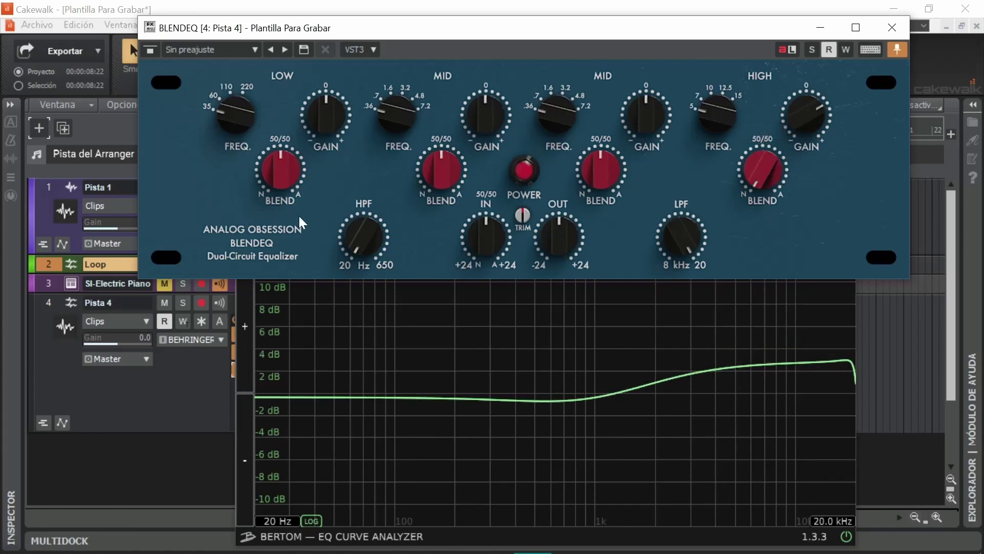
mouse_move(281, 159)
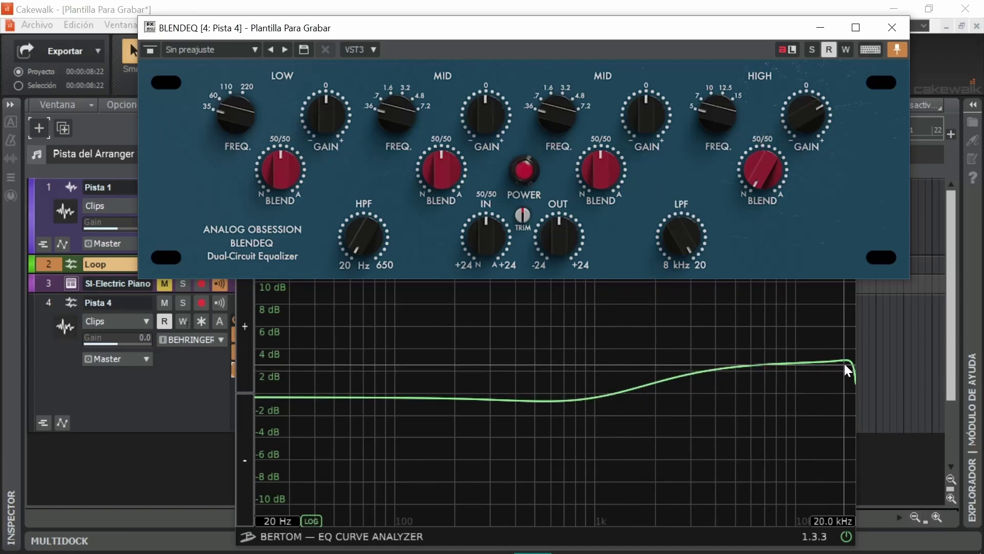
left_click_drag(764, 165, 735, 180)
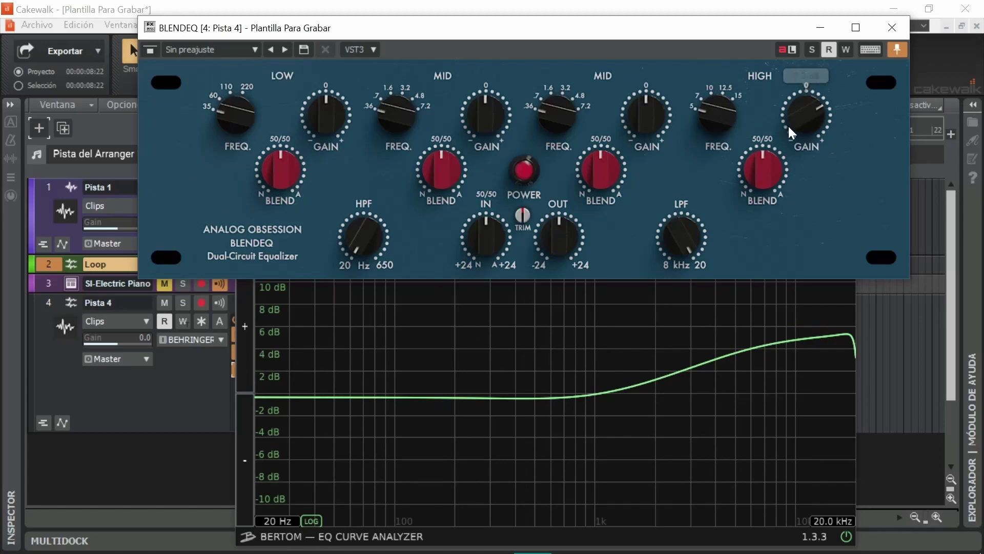
double_click(788, 129)
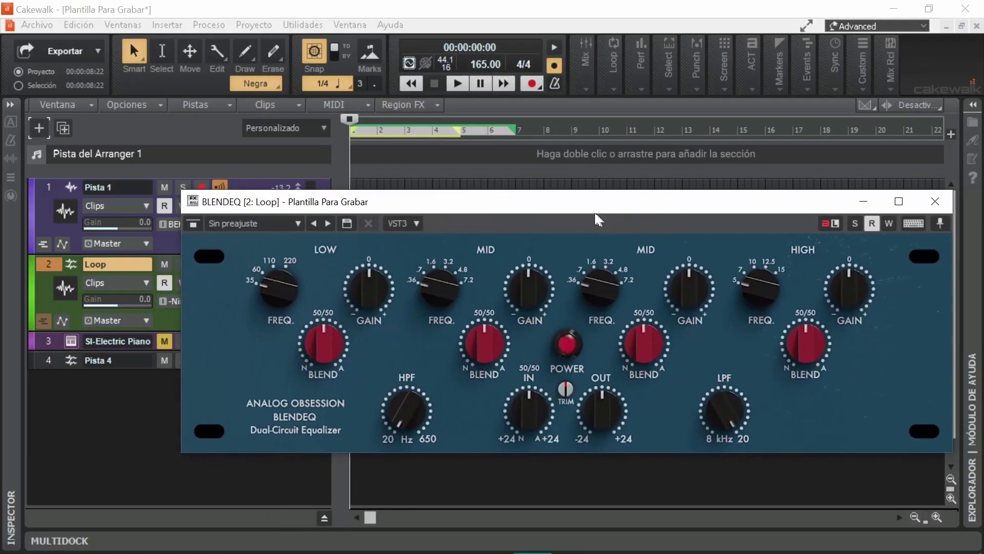
Step: Close the Loop track's BLENDEQ window and listen to the drum loop with the plug-in bypassed
left_click_drag(593, 217, 549, 203)
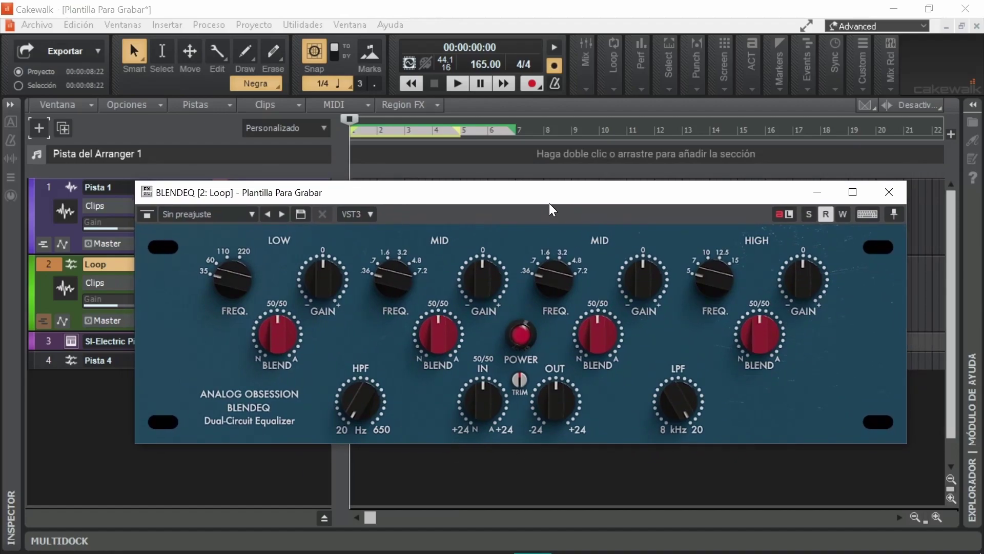
left_click(888, 191)
left_click(454, 83)
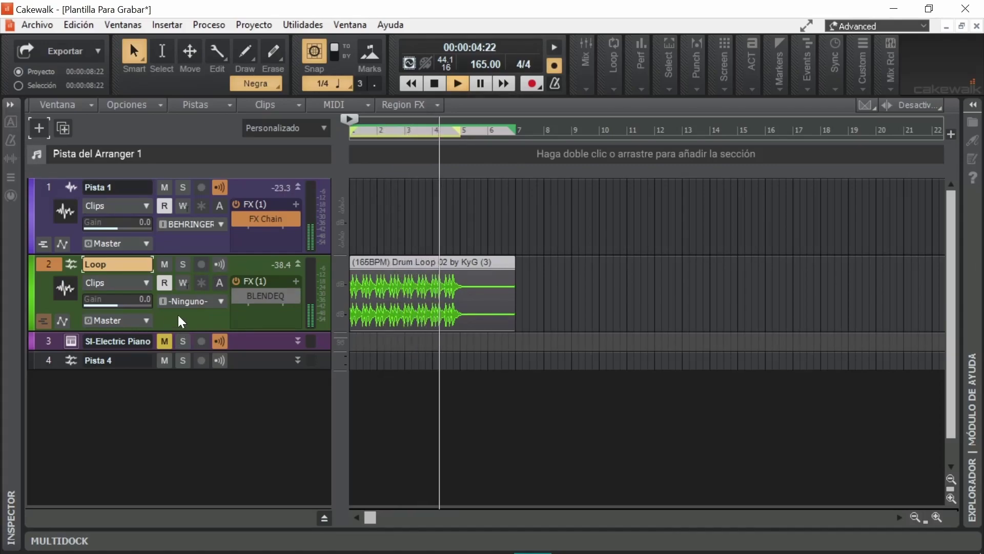
key("space")
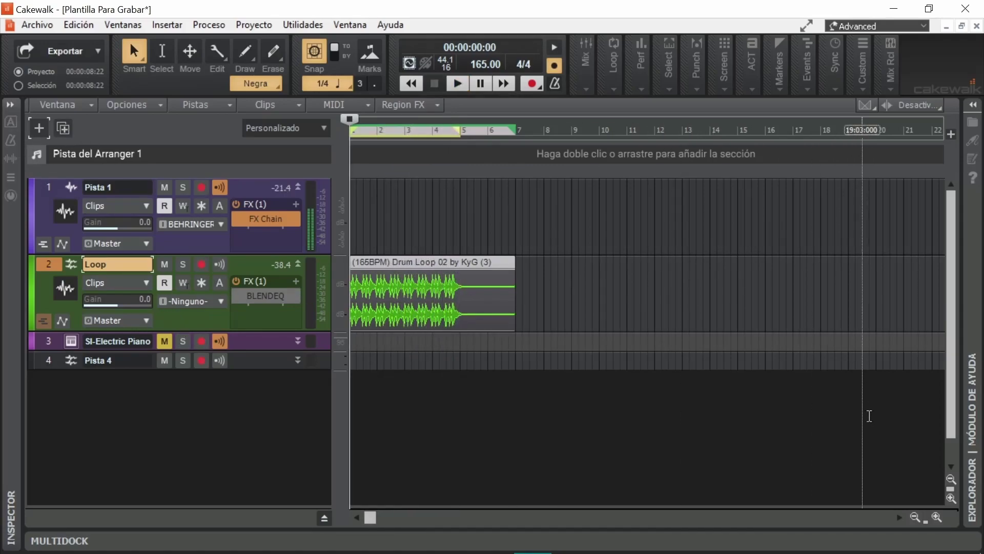
Step: Reopen the BLENDEQ window of the Loop track and start playing the drum loop
left_click_drag(926, 520, 842, 500)
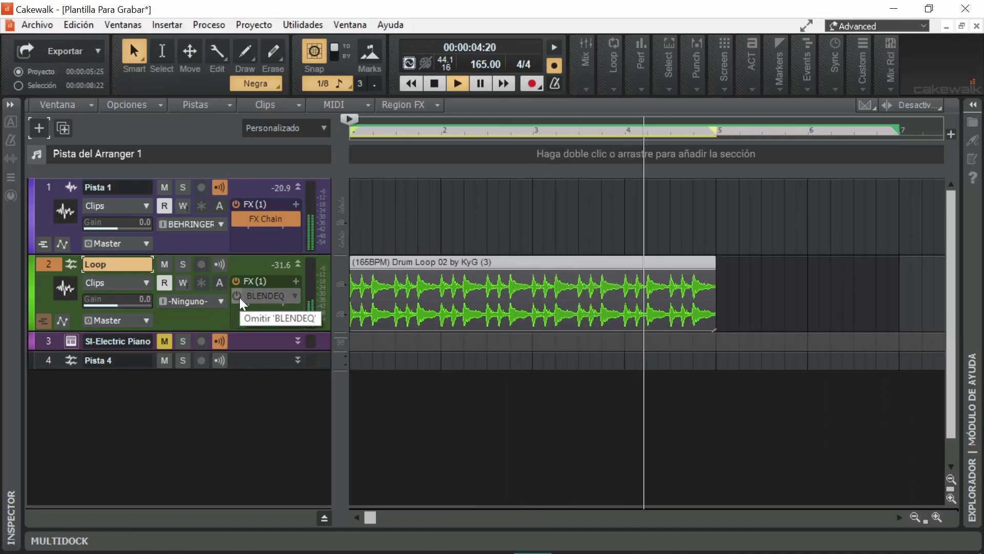
double_click(240, 298)
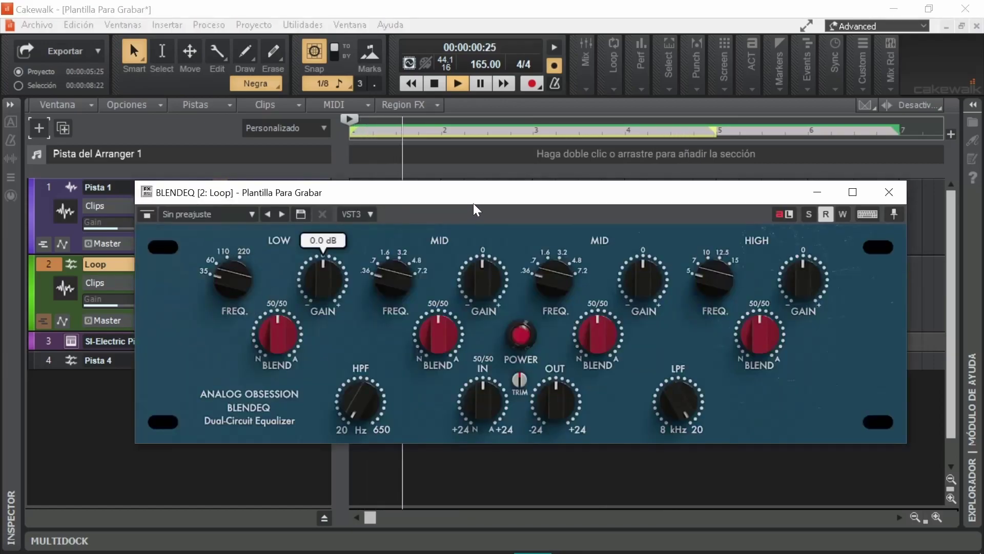
Step: Move the BLENDEQ window up and set the LOW band's frequency to 110 Hz
left_click_drag(501, 198, 509, 153)
mouse_move(370, 364)
left_click_drag(370, 363, 586, 330)
mouse_move(691, 362)
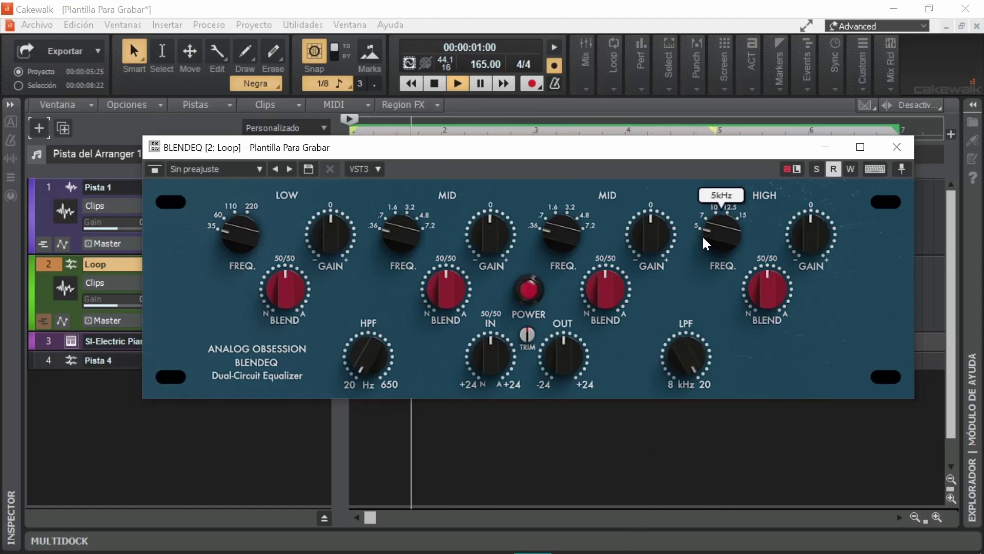
mouse_move(249, 233)
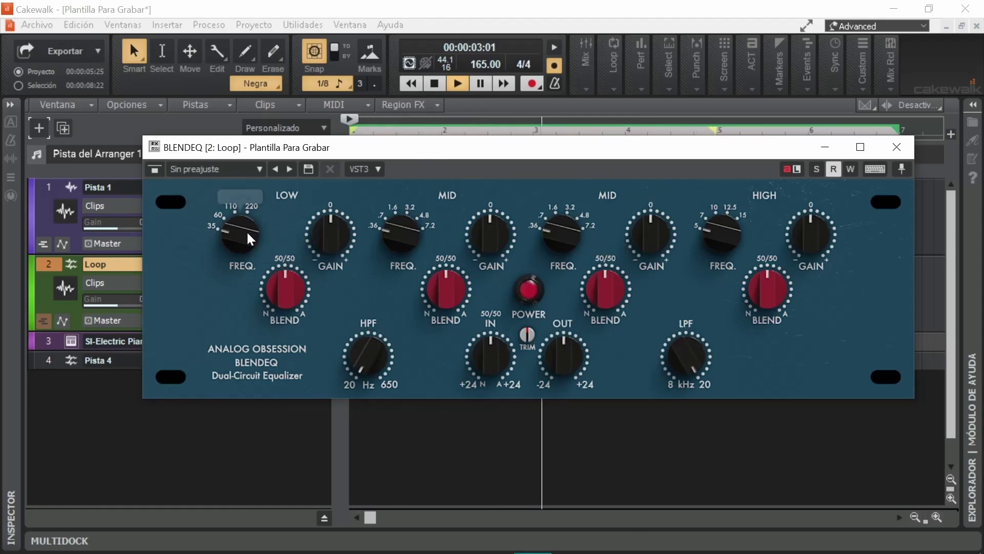
left_click_drag(238, 232, 238, 201)
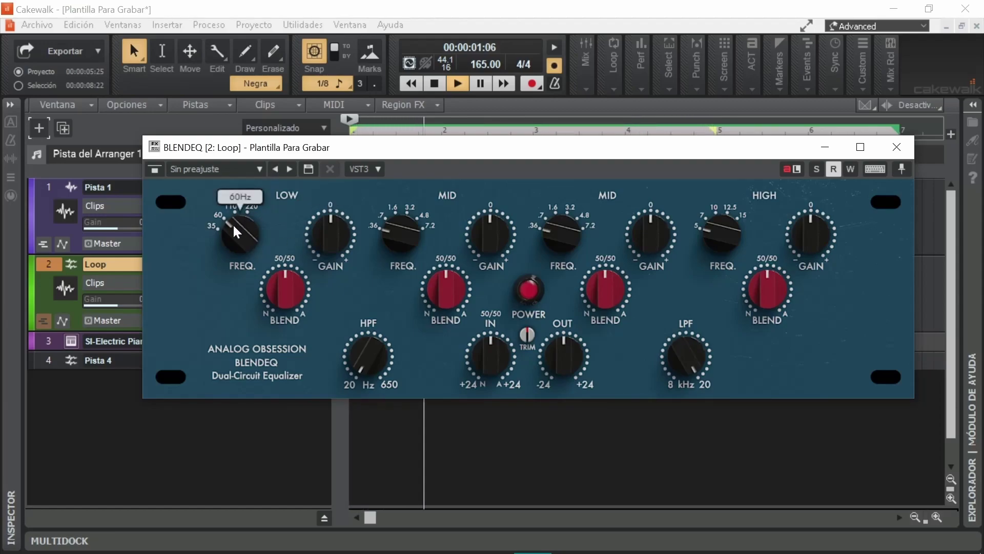
left_click_drag(233, 223, 233, 205)
Step: Boost the LOW band's gain and turn its blend fully to N
mouse_move(300, 291)
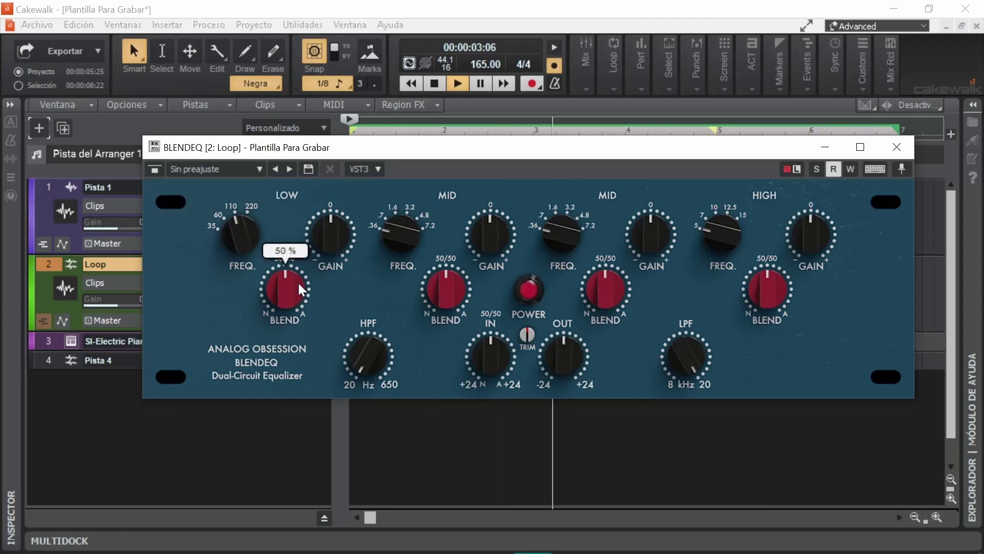
mouse_move(348, 229)
left_click_drag(340, 239, 350, 201)
left_click_drag(291, 271, 291, 381)
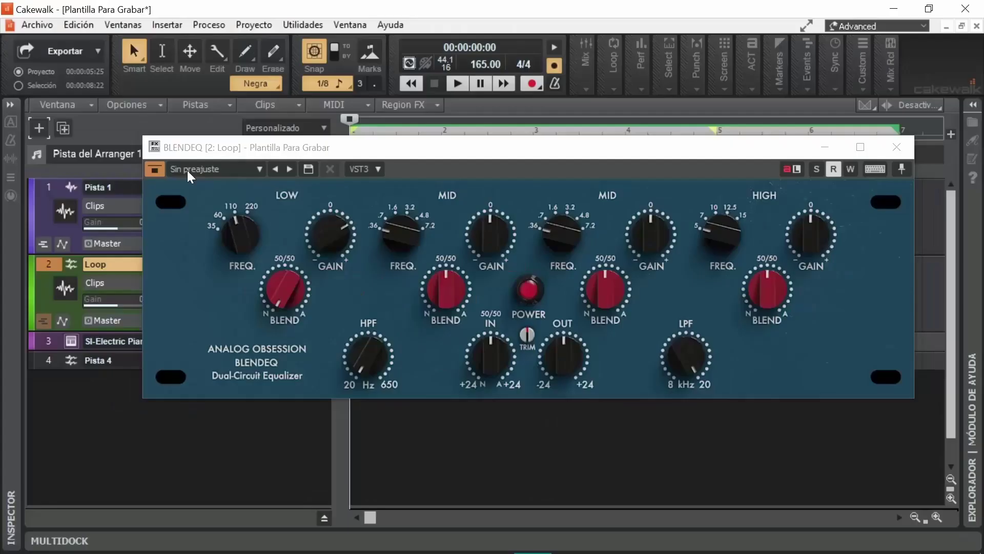
Step: Re-enable the bypassed BLENDEQ, reset the LOW band's blend to 50%, and listen to the drum loop
left_click(156, 168)
left_click(453, 86)
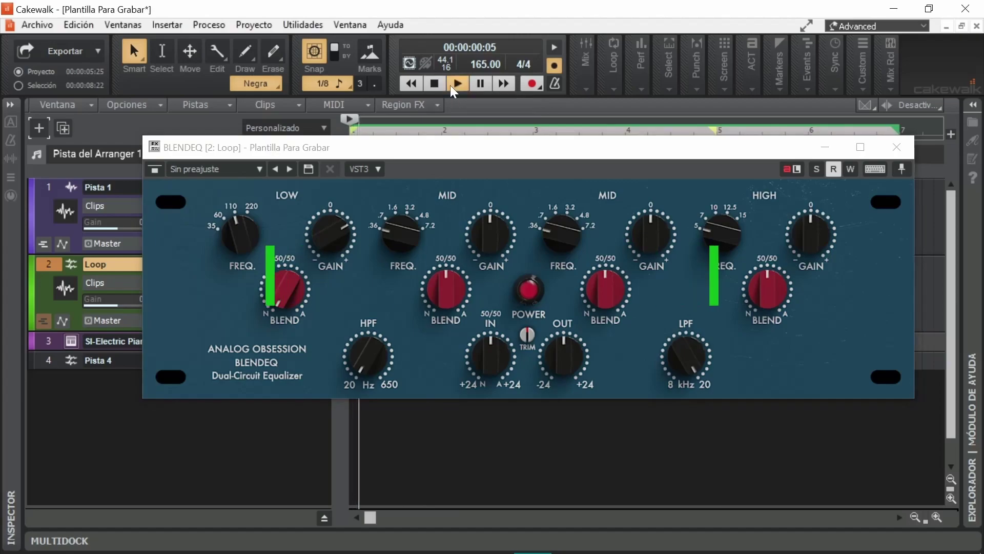
left_click(435, 84)
double_click(296, 289)
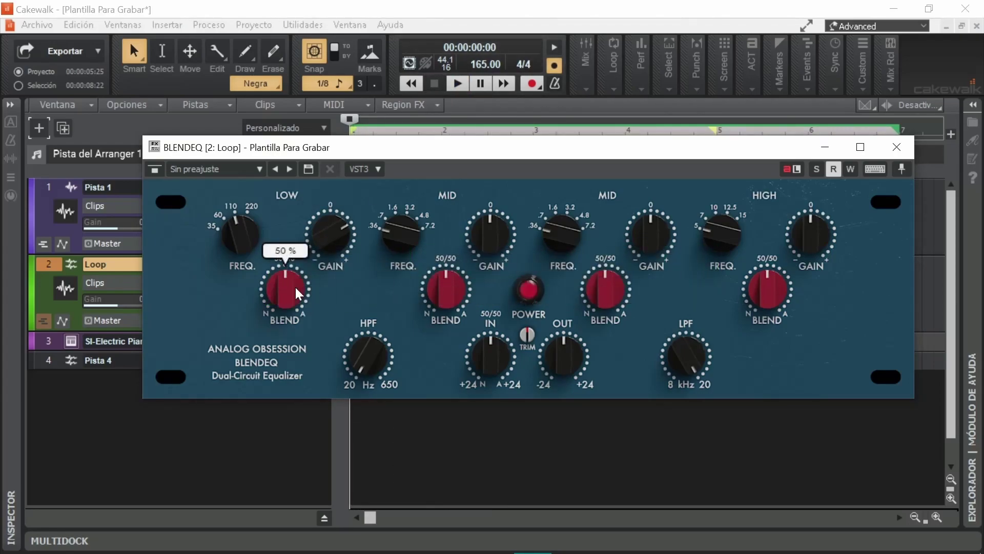
left_click(458, 84)
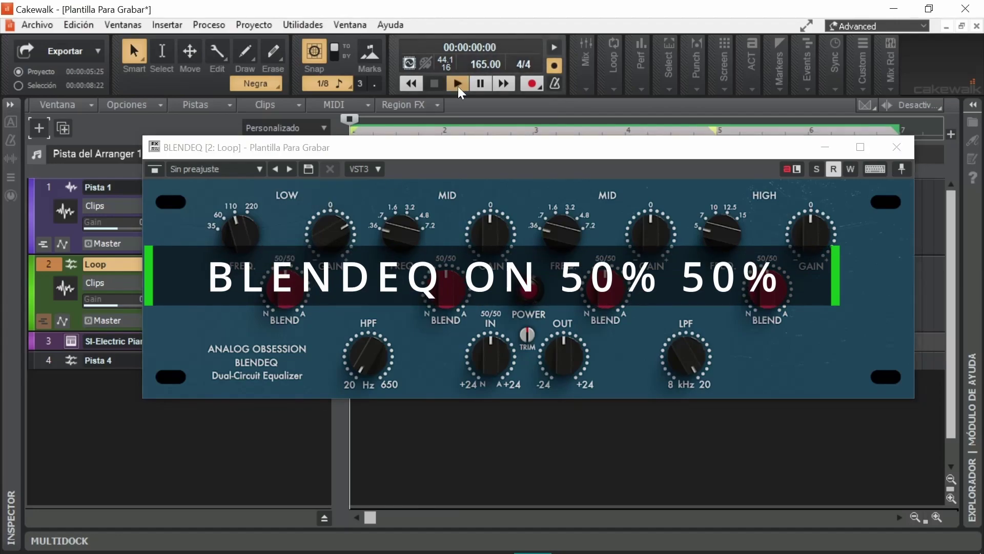
left_click(432, 88)
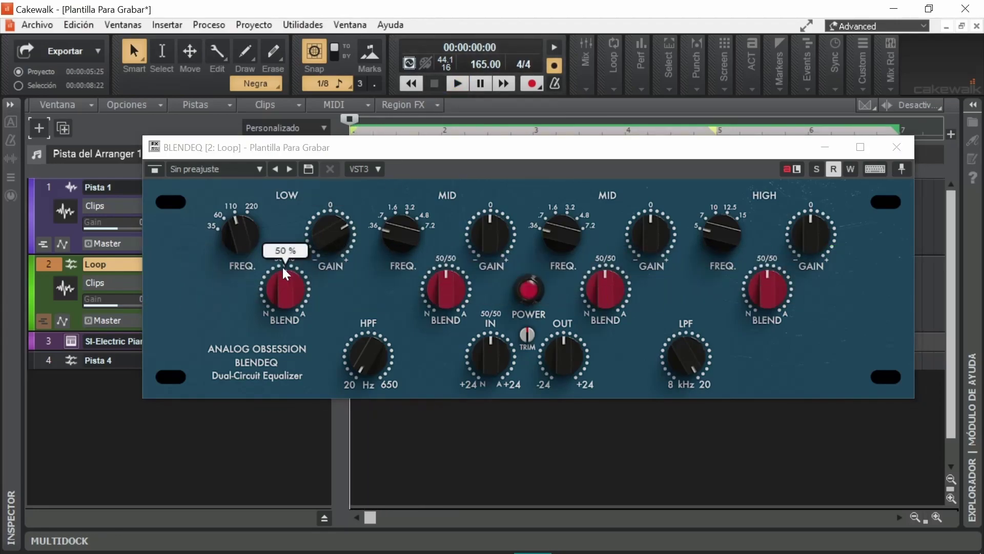
Step: Compare the drum loop with the LOW band's blend fully at N and fully at A
left_click_drag(287, 269, 270, 371)
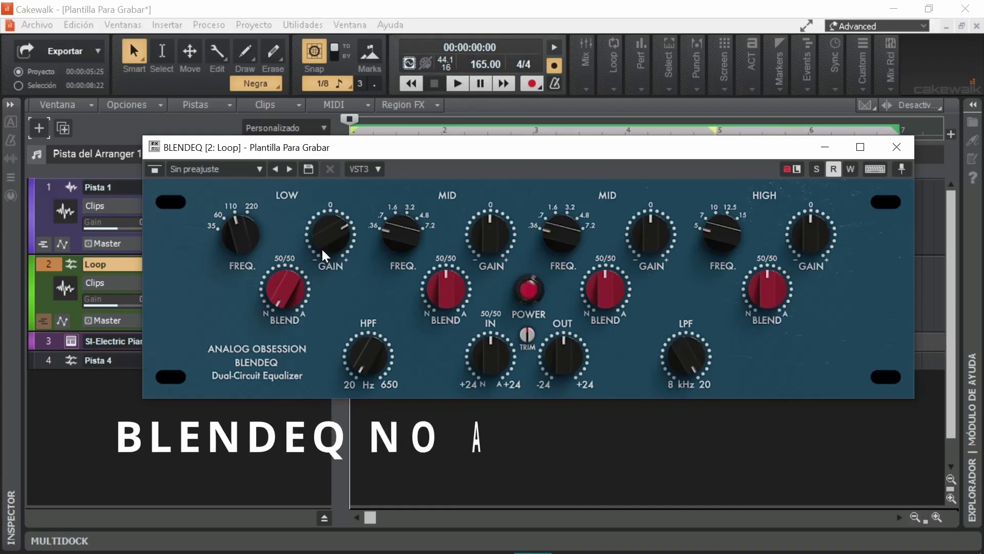
left_click(460, 89)
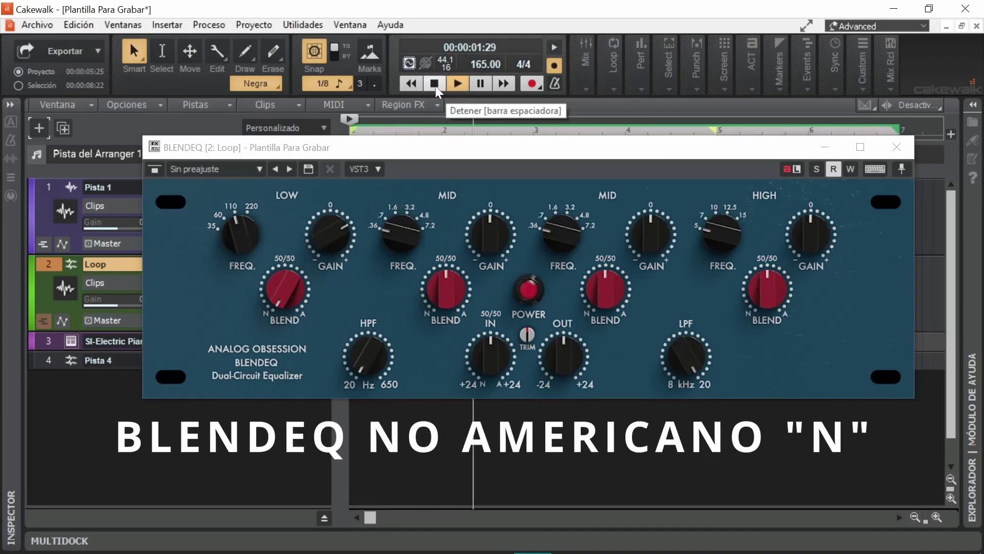
left_click(436, 85)
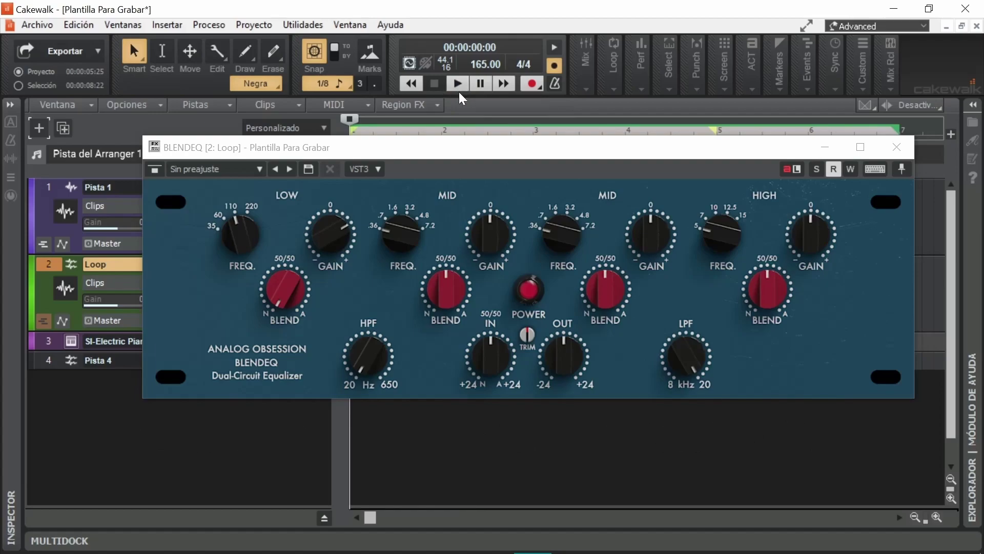
left_click(459, 89)
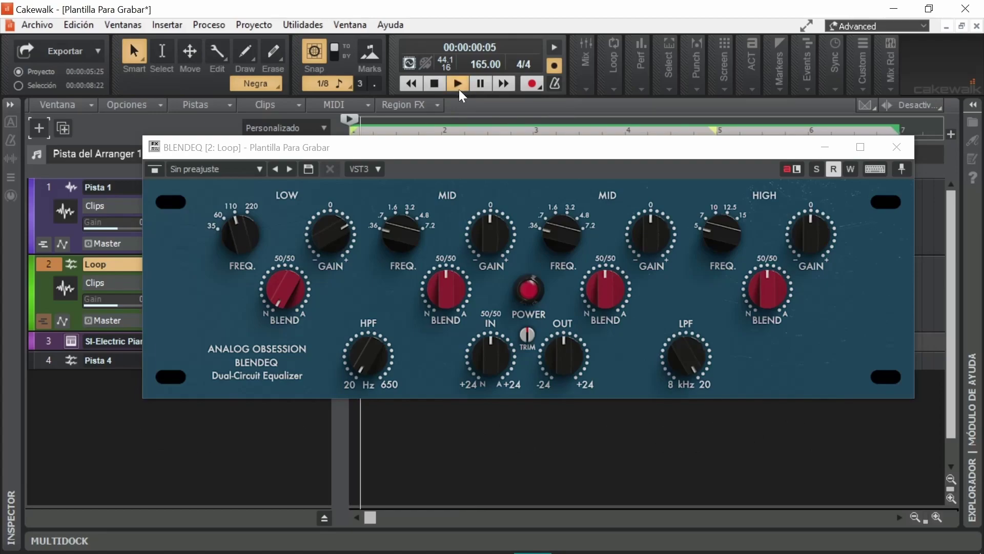
left_click_drag(242, 232, 252, 190)
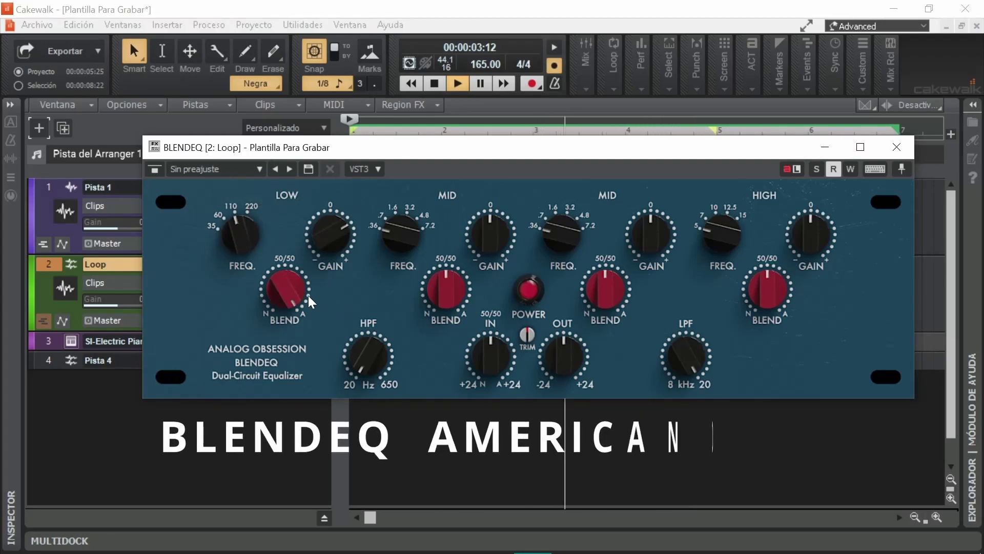
mouse_move(293, 309)
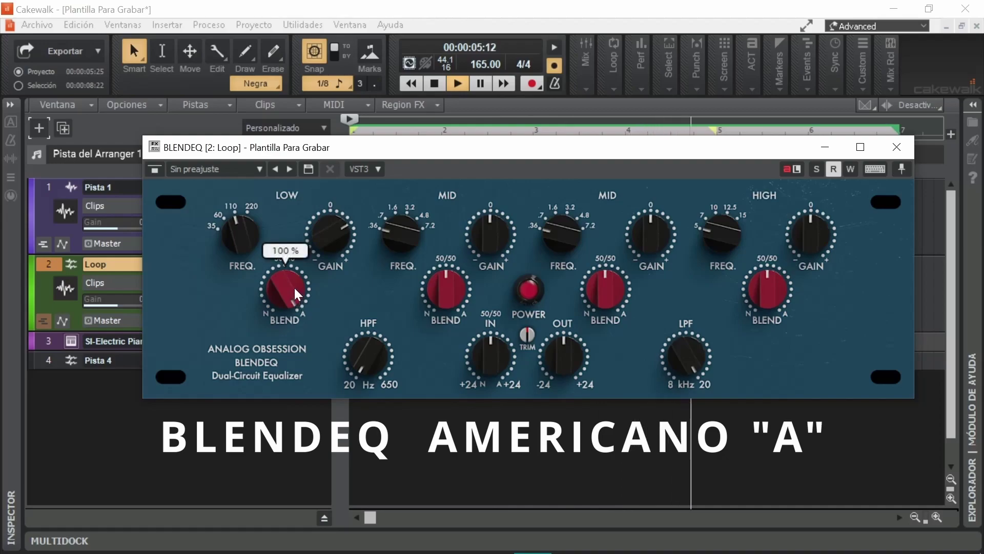
left_click_drag(294, 289, 400, 90)
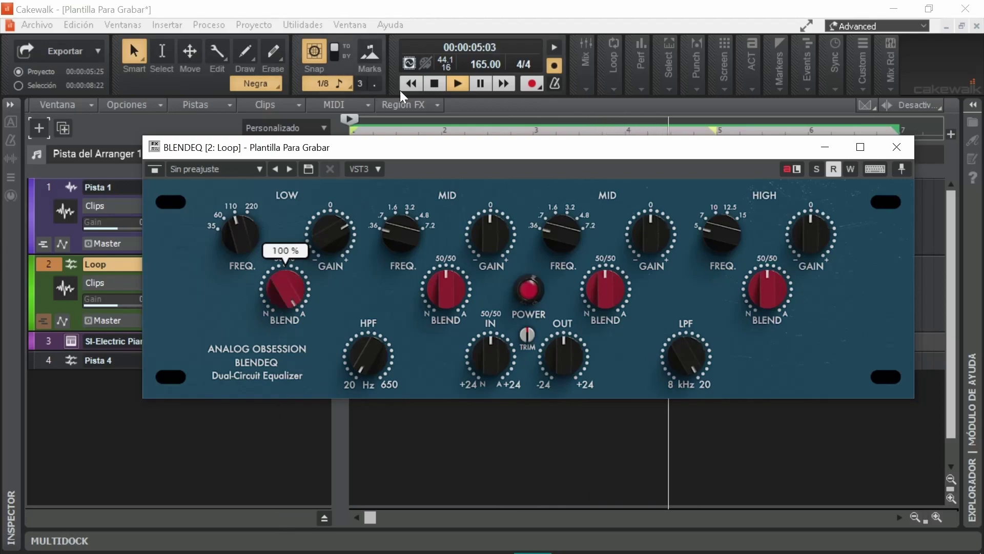
left_click(435, 84)
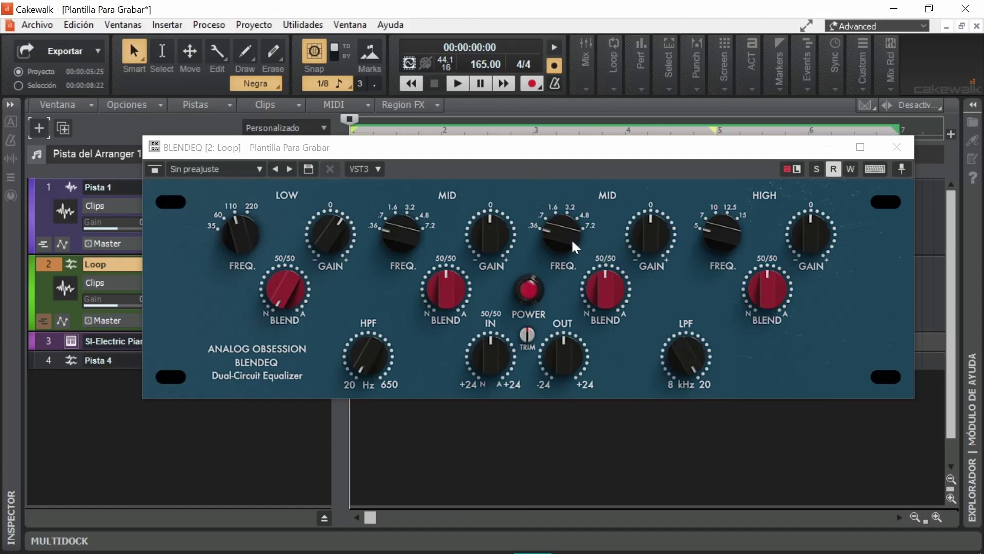
Step: With the loop playing, boost the second MID band's gain to 5.1 dB and set its frequency to 3.6 kHz
left_click(566, 214)
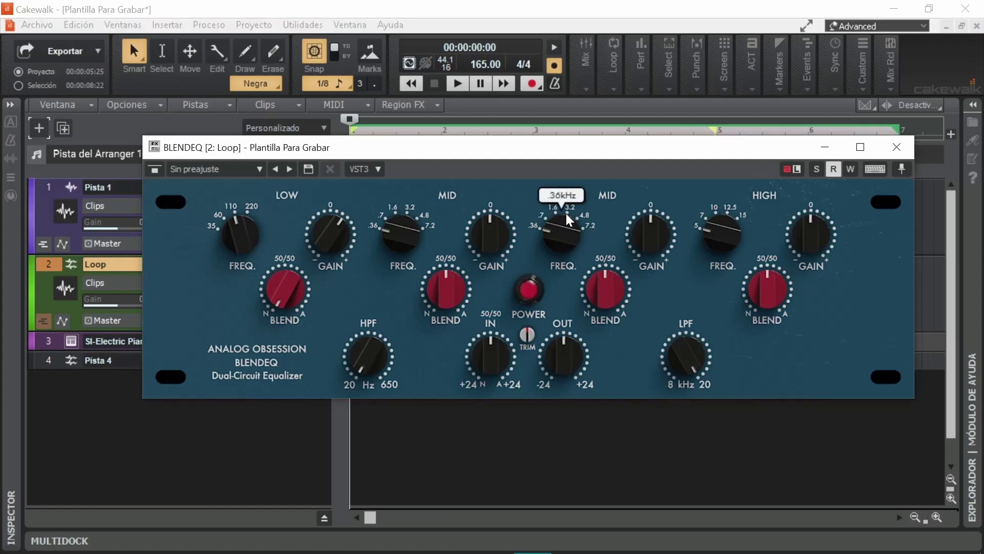
left_click_drag(590, 179, 463, 82)
left_click(463, 82)
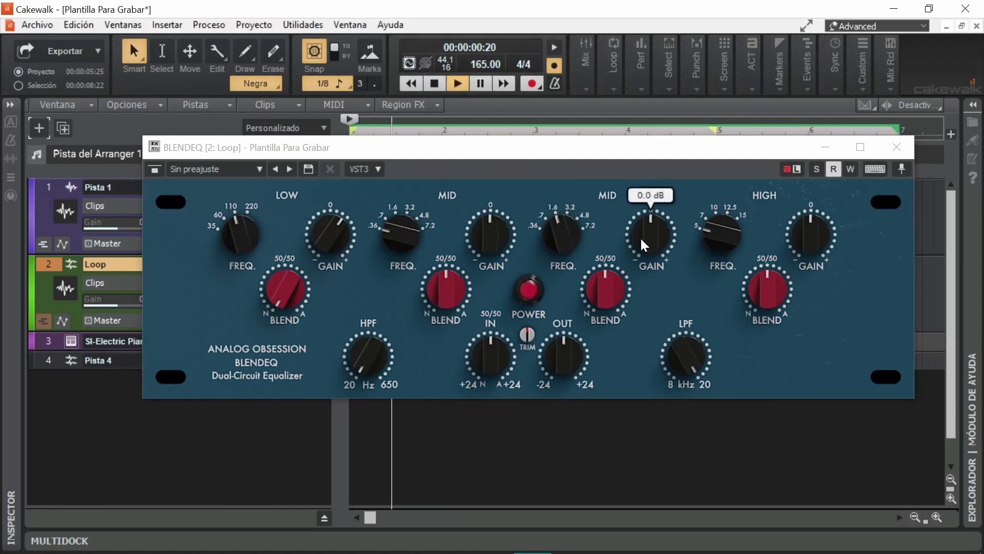
left_click_drag(649, 238, 660, 218)
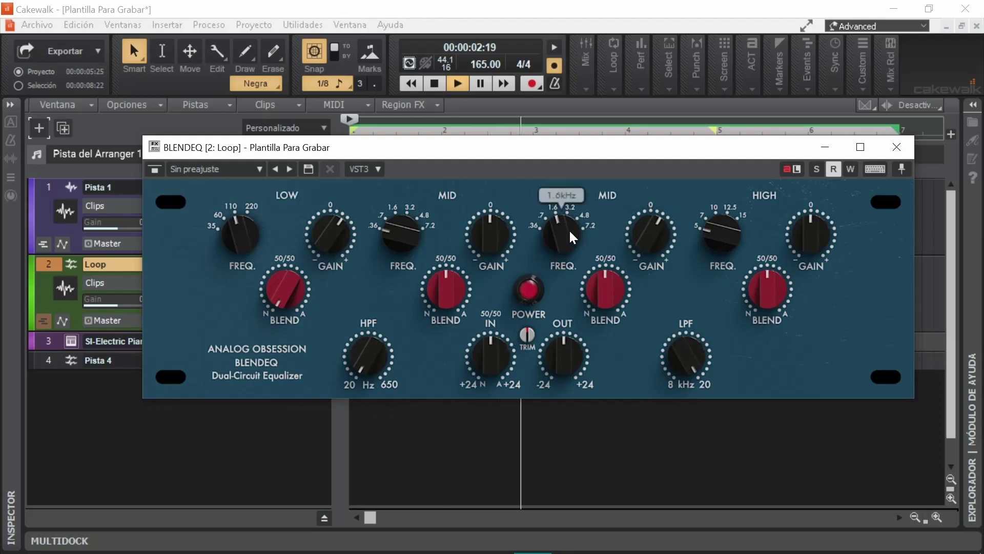
left_click_drag(577, 205, 589, 157)
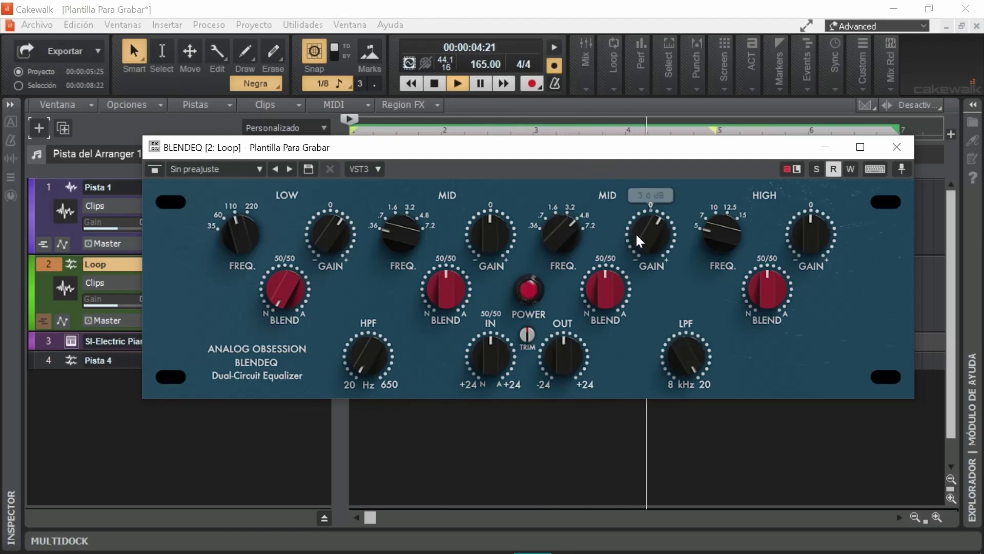
left_click_drag(585, 236, 563, 263)
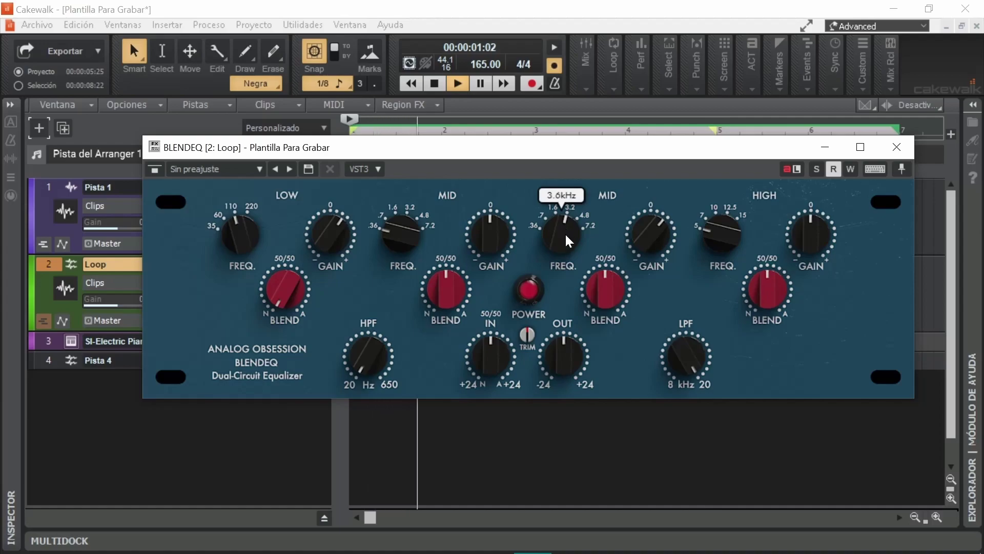
Step: Turn the second MID band's blend to 100% and listen to the drum loop
left_click_drag(604, 288, 502, 156)
left_click(434, 83)
mouse_move(601, 305)
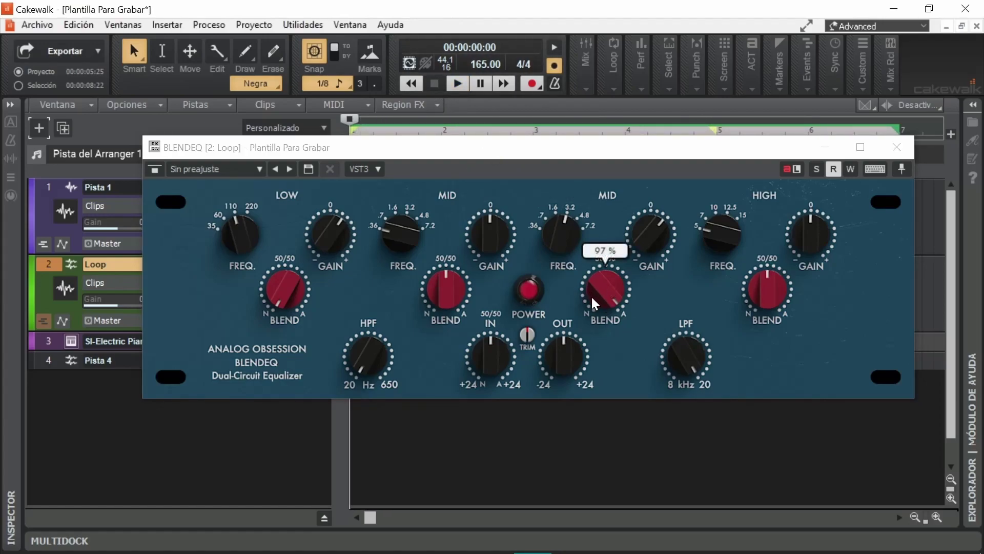
left_click_drag(618, 295, 616, 274)
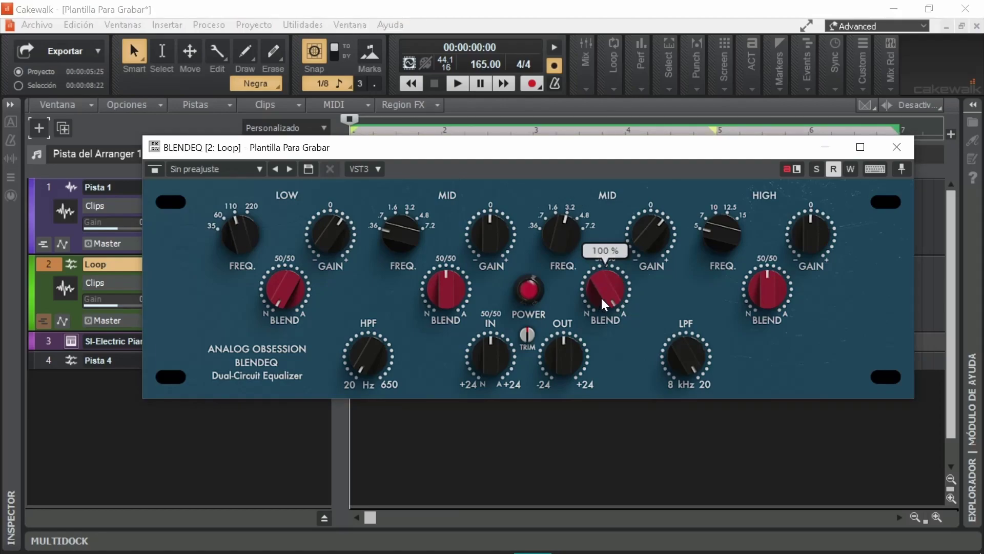
left_click(458, 88)
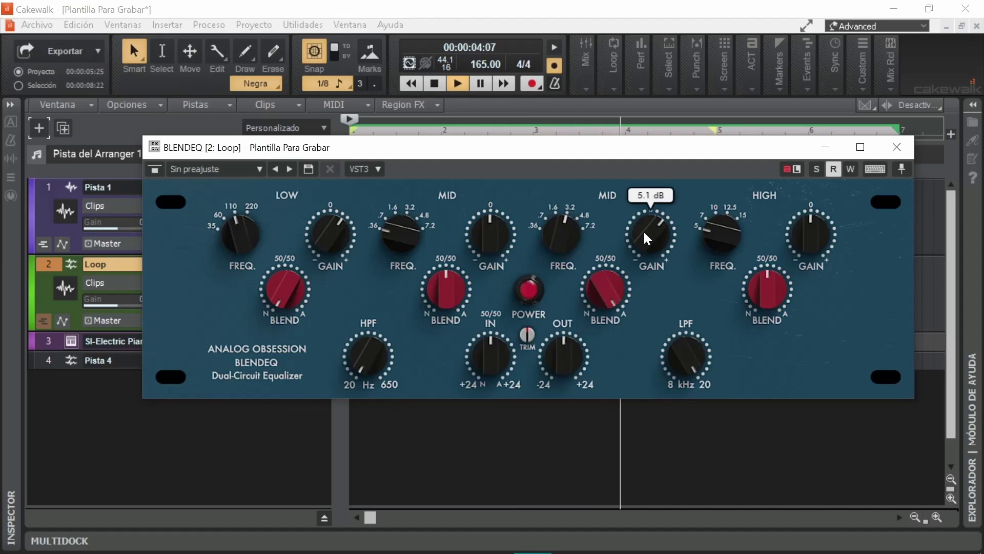
left_click(434, 84)
Step: Check the loop's playback level and lower BLENDEQ's OUT level to -3.8 dB
mouse_move(502, 222)
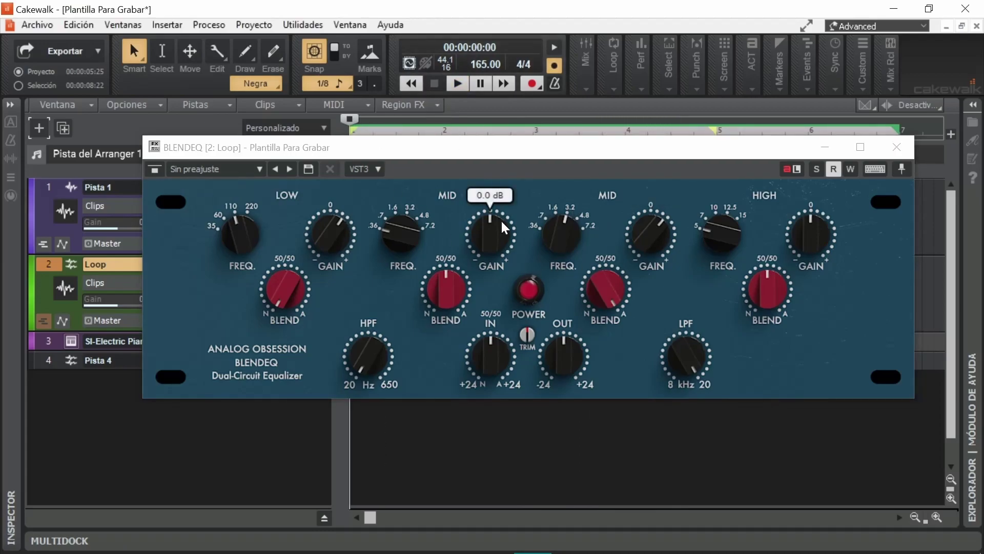
left_click(457, 83)
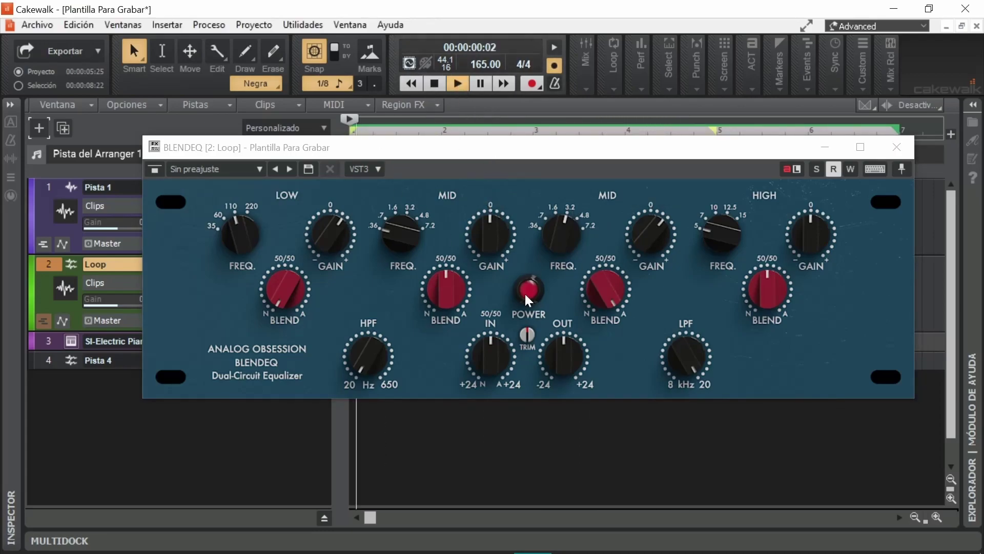
left_click(434, 84)
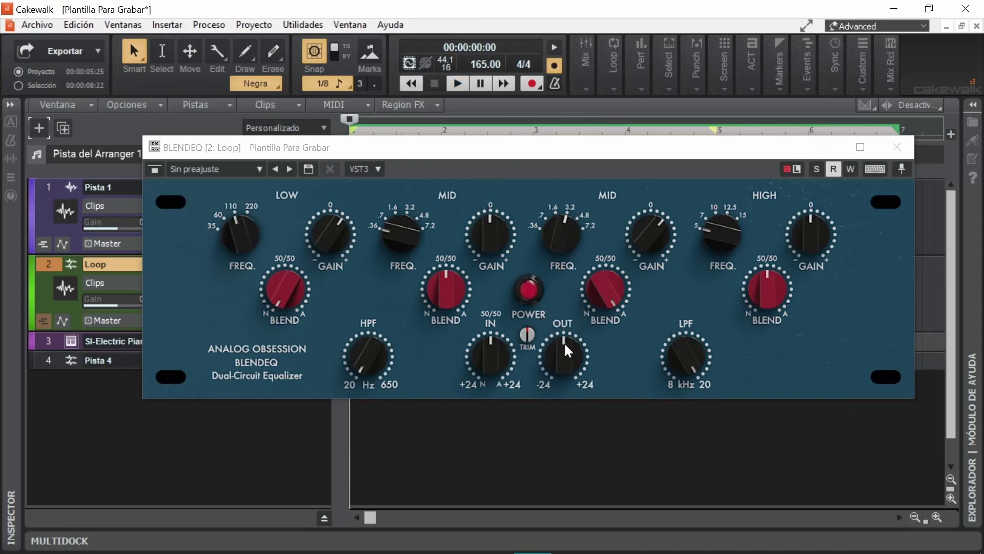
left_click_drag(565, 343, 564, 353)
left_click(456, 83)
left_click(557, 344)
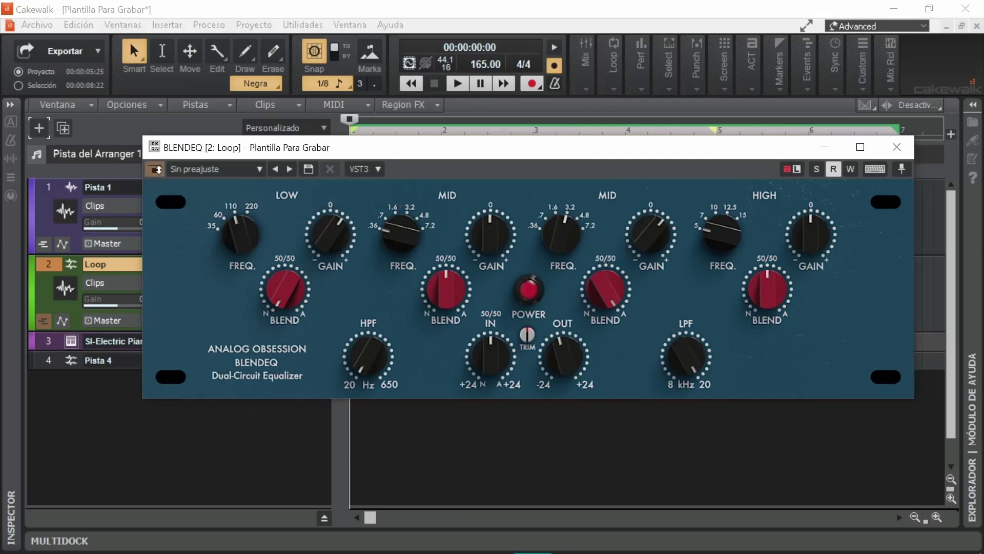
key("space")
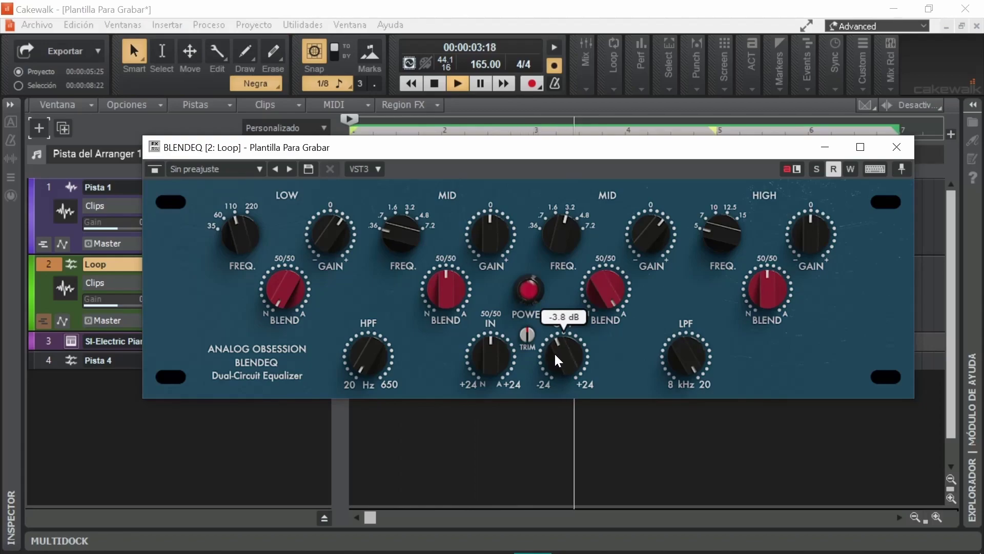
Step: Move the BLENDEQ window clear of the tracks, compare the playing loop with the plug-in bypassed and enabled, and move the window back
left_click_drag(490, 154, 508, 316)
left_click_drag(413, 323, 415, 396)
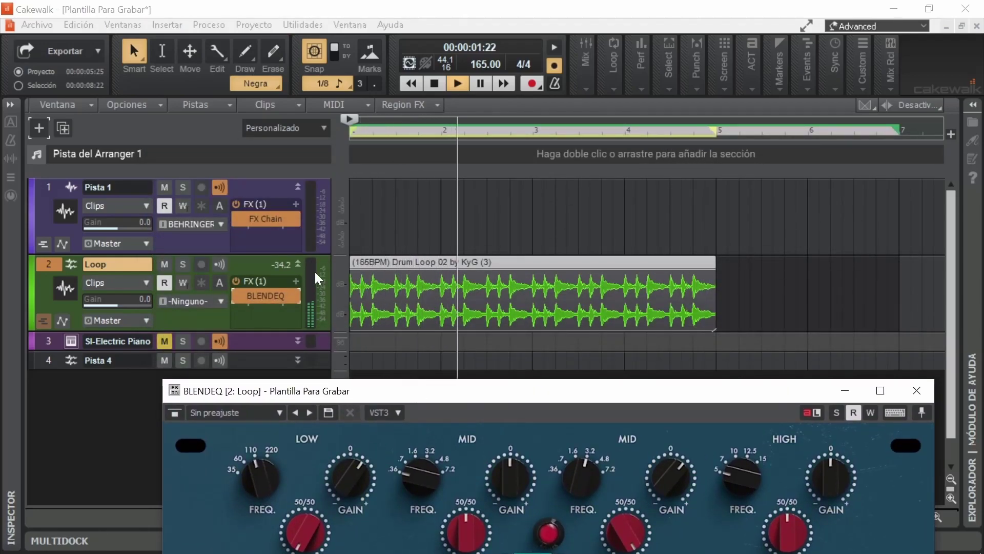
left_click(234, 296)
left_click(233, 296)
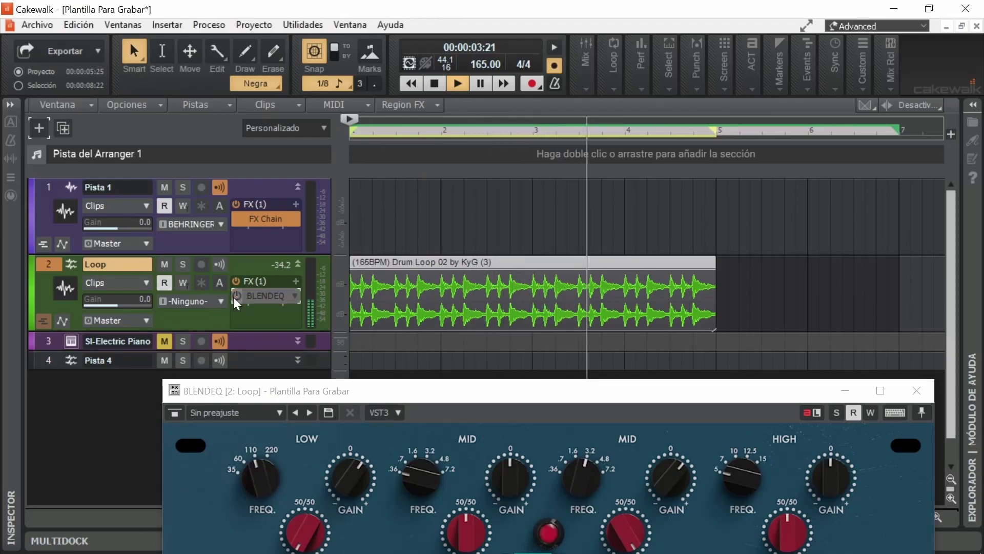
left_click(234, 296)
left_click_drag(474, 398, 460, 171)
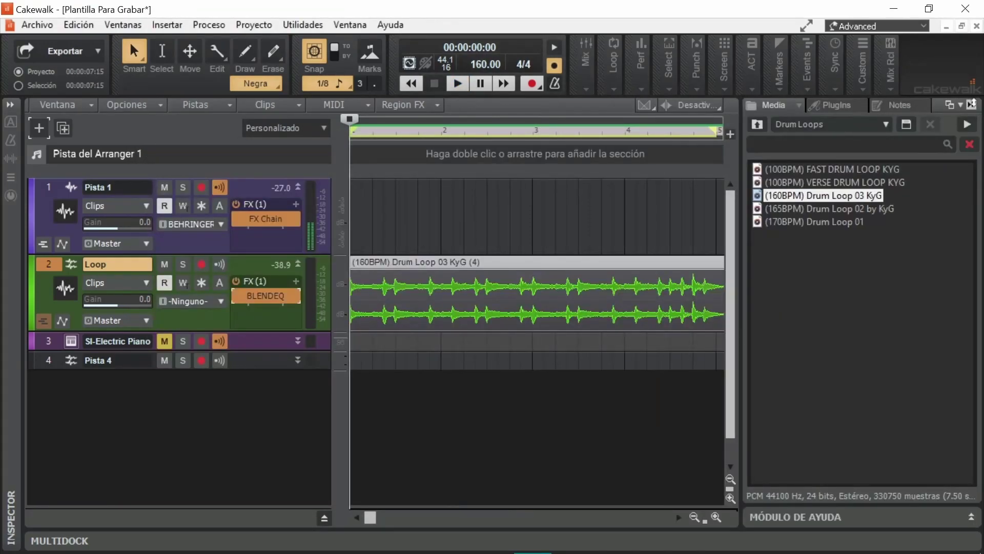
Step: Bypass BLENDEQ on the Loop track and play the 160 BPM Drum Loop 03
left_click(972, 104)
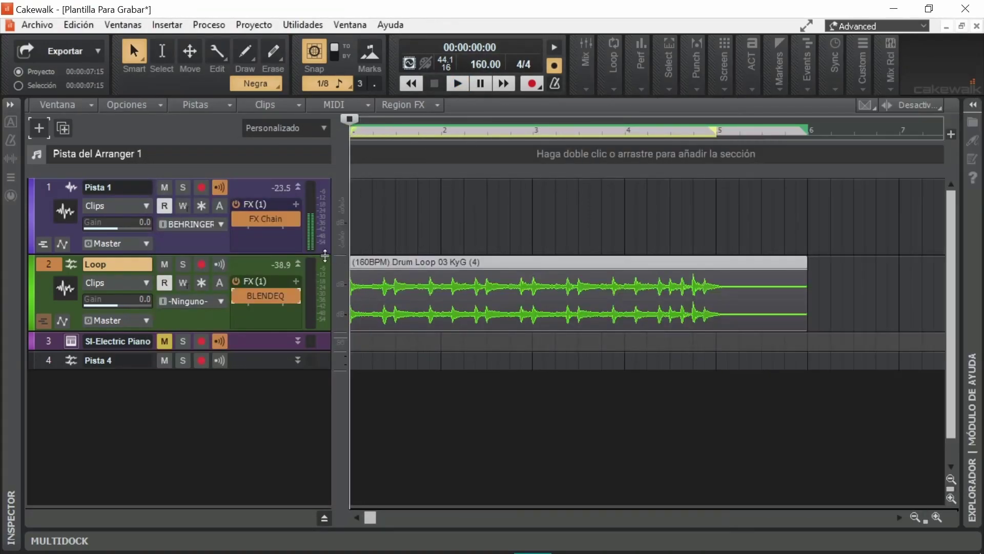
left_click(236, 295)
key("space")
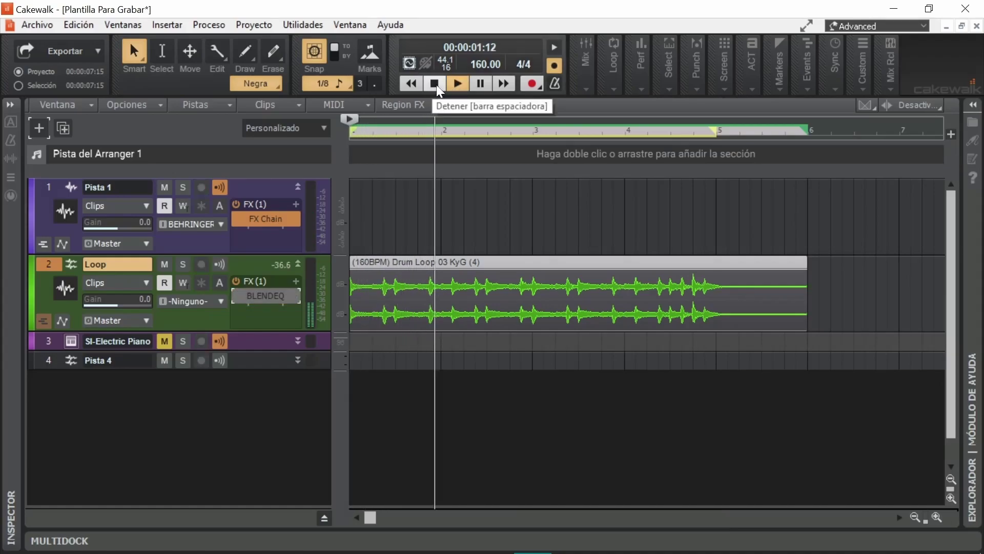
Step: Stop the bypassed drum loop, replay it with BLENDEQ enabled, and open the plug-in's window
key("space")
key("space")
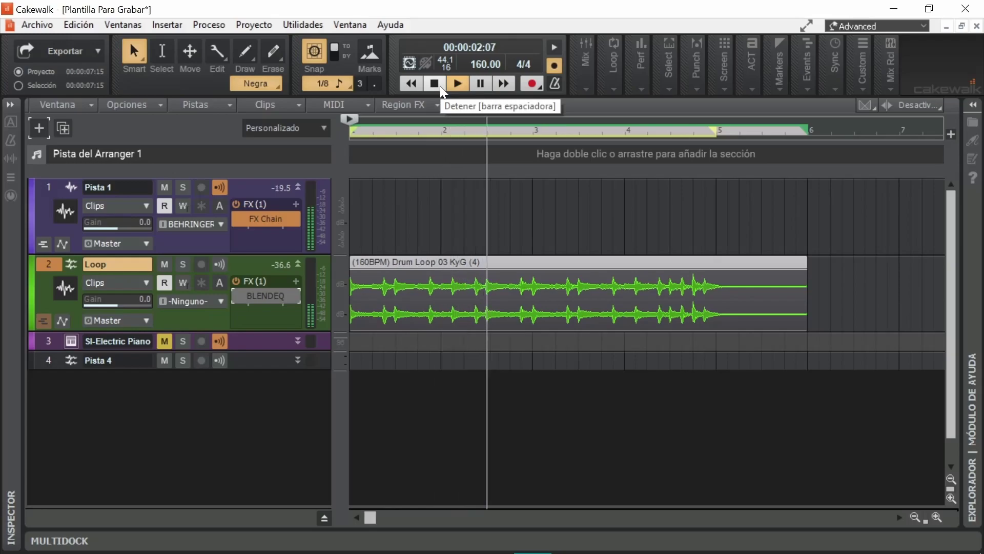
left_click(442, 87)
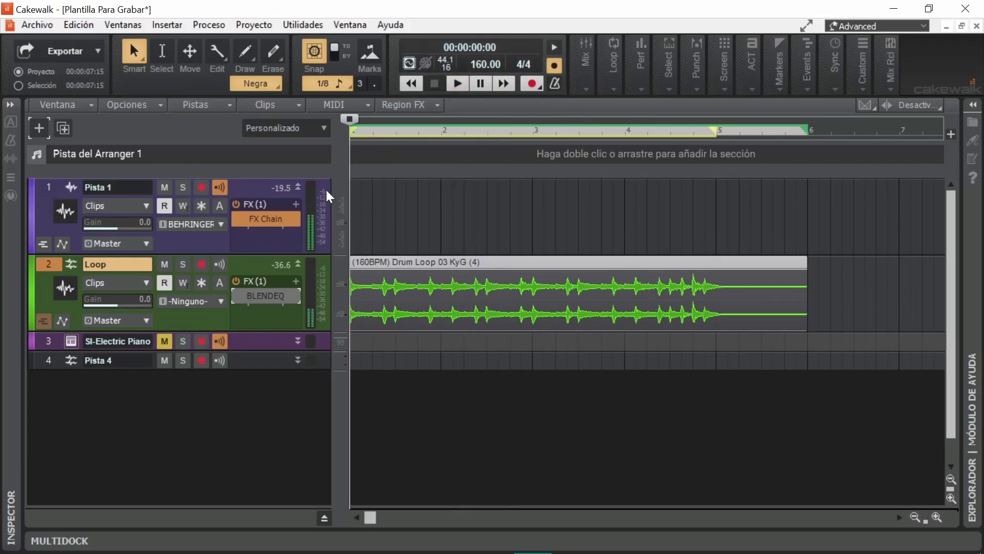
left_click(455, 90)
double_click(265, 296)
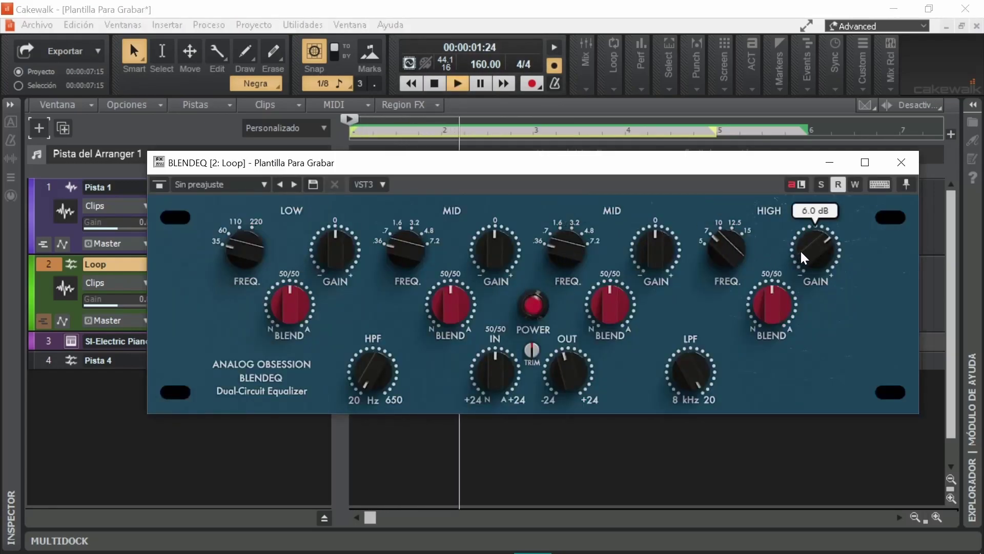
Step: Set the HIGH band's blend to 100%, then compare 0% and 100% while the drum loop plays
mouse_move(782, 296)
left_mouse_down()
mouse_move(764, 426)
mouse_move(774, 312)
mouse_move(802, 230)
mouse_move(782, 446)
mouse_move(818, 237)
mouse_move(809, 468)
mouse_move(789, 300)
left_mouse_up()
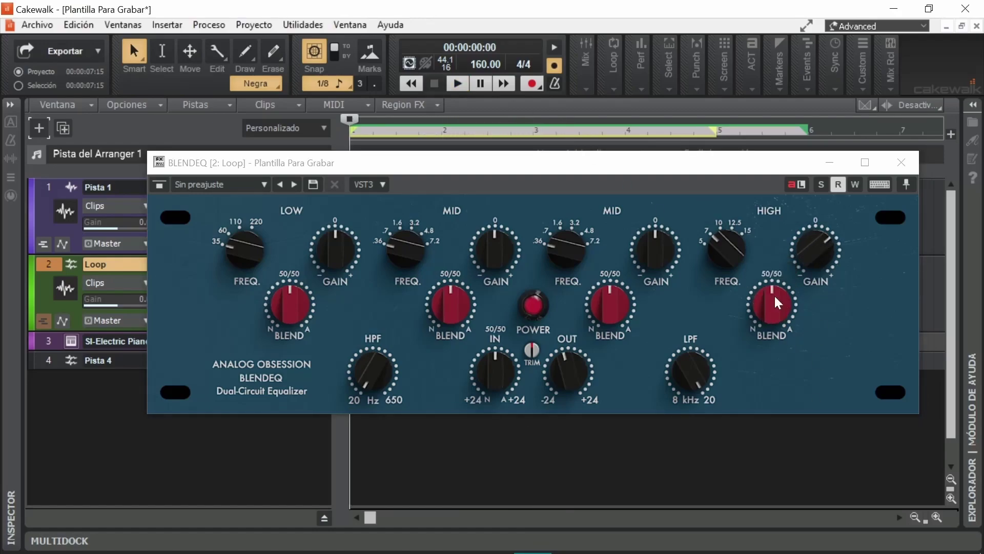
left_click_drag(774, 295, 782, 222)
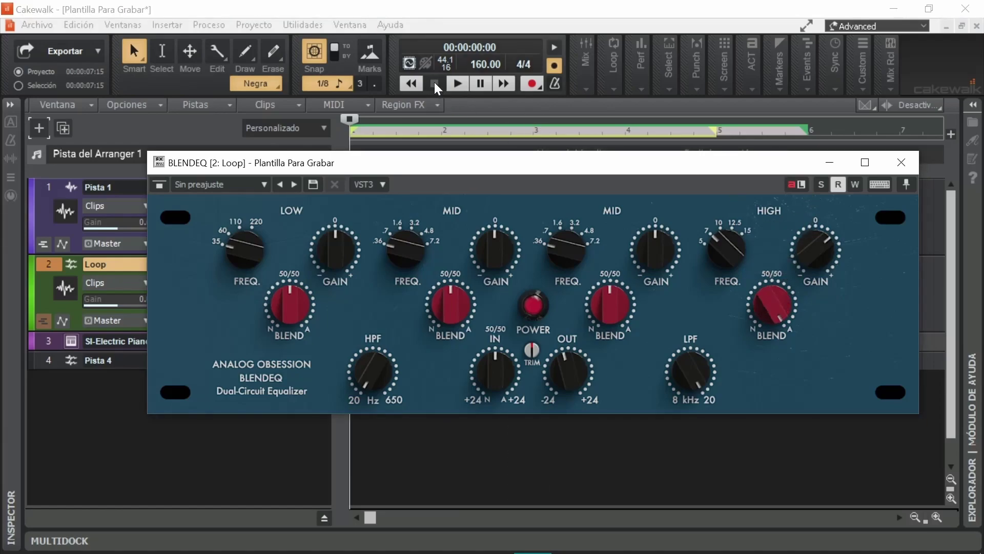
left_click(456, 84)
left_click_drag(764, 306, 742, 537)
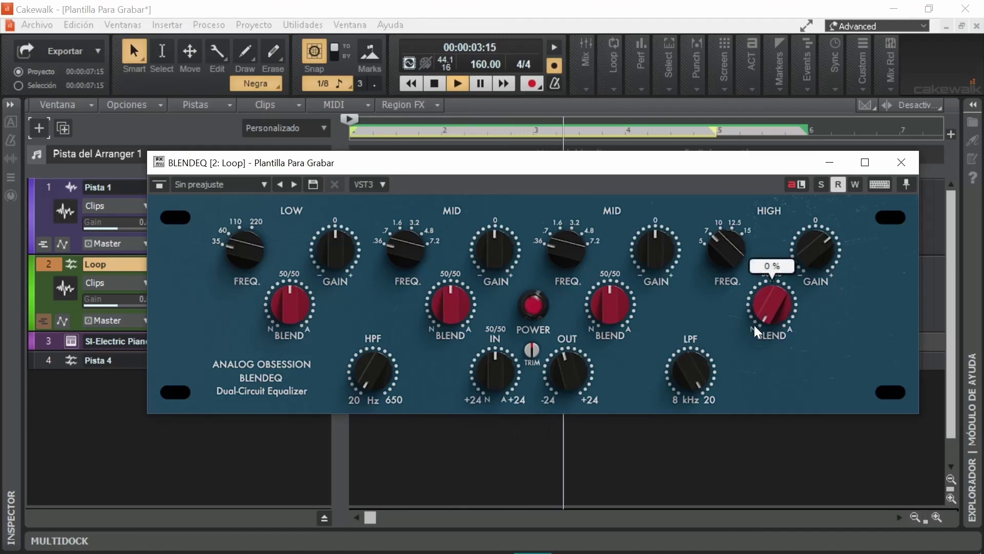
left_click_drag(759, 319, 844, 104)
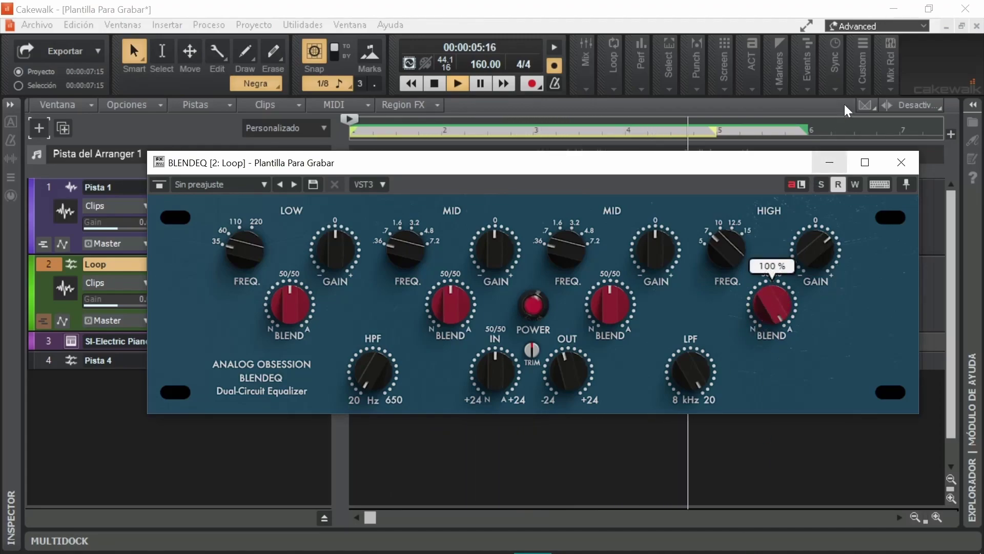
Step: Listen to the loop with the HIGH band's blend at 0%, then reset the blend to 50/50
mouse_move(719, 232)
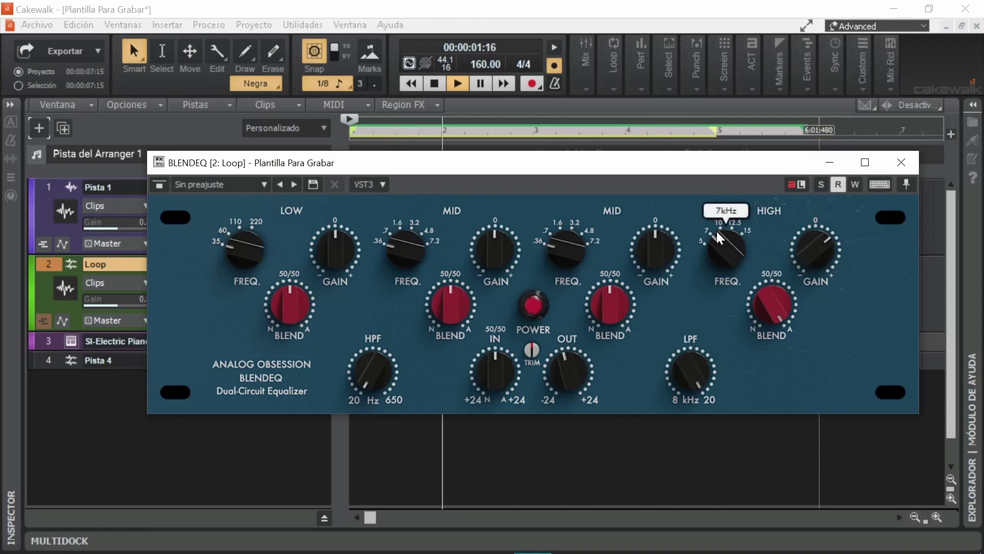
mouse_move(820, 251)
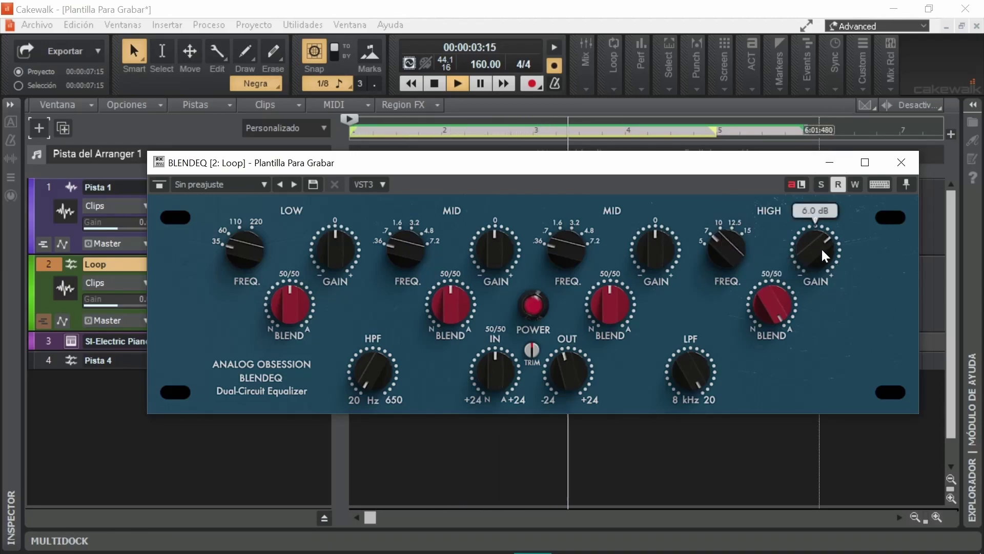
left_click_drag(784, 282, 748, 505)
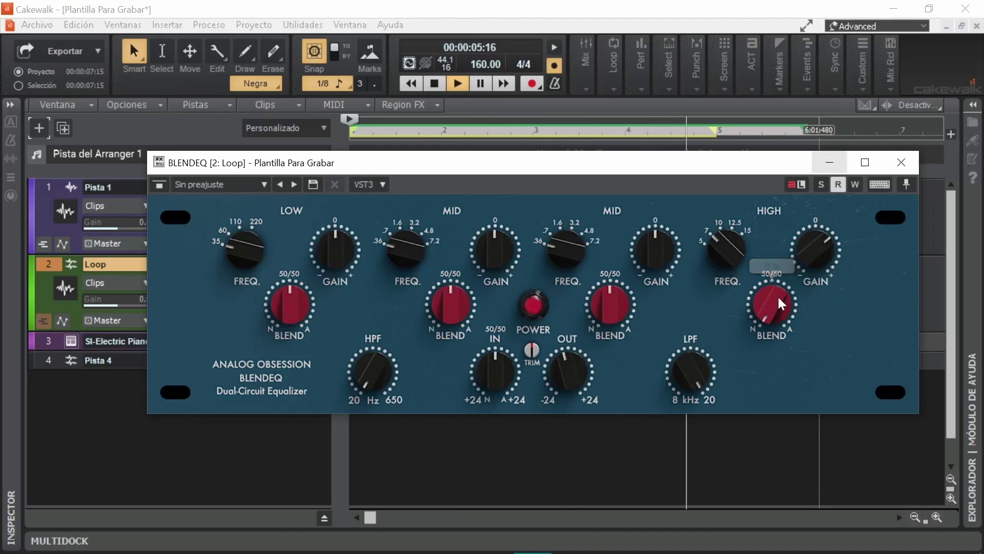
double_click(779, 314)
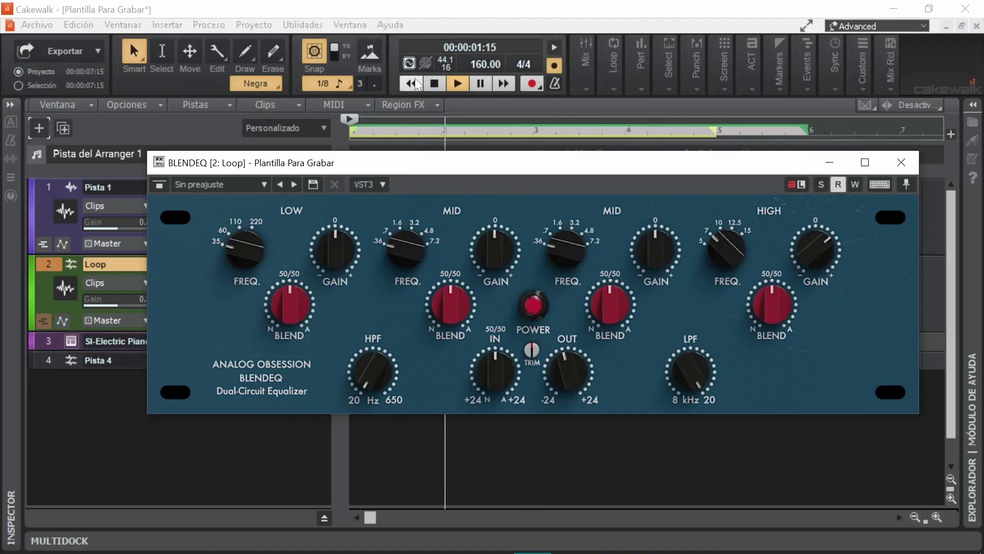
Step: Restart the drum loop, turn the HIGH band's blend to 100%, and compare BLENDEQ bypassed and enabled
left_click(433, 81)
left_click(433, 82)
left_click(461, 82)
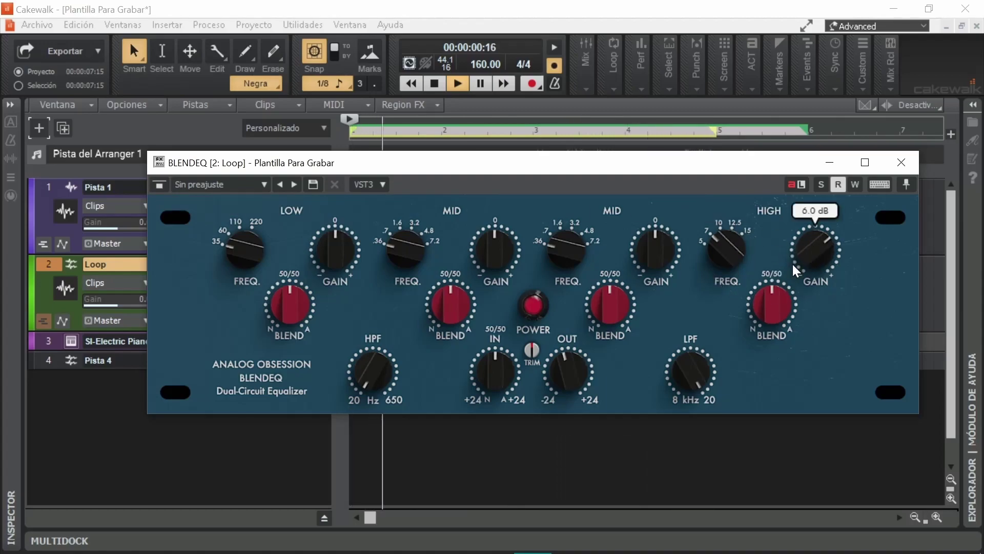
left_click_drag(778, 311, 784, 322)
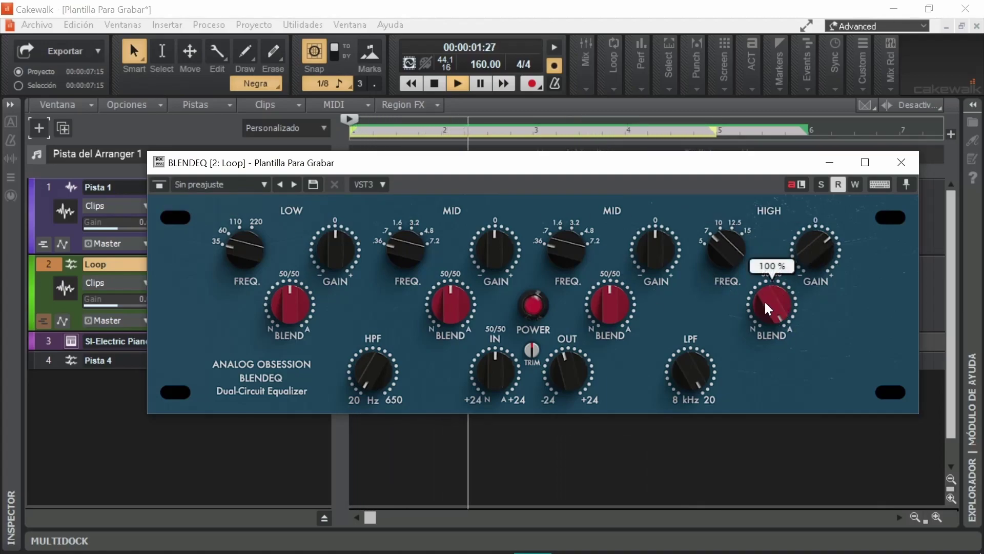
left_click(168, 187)
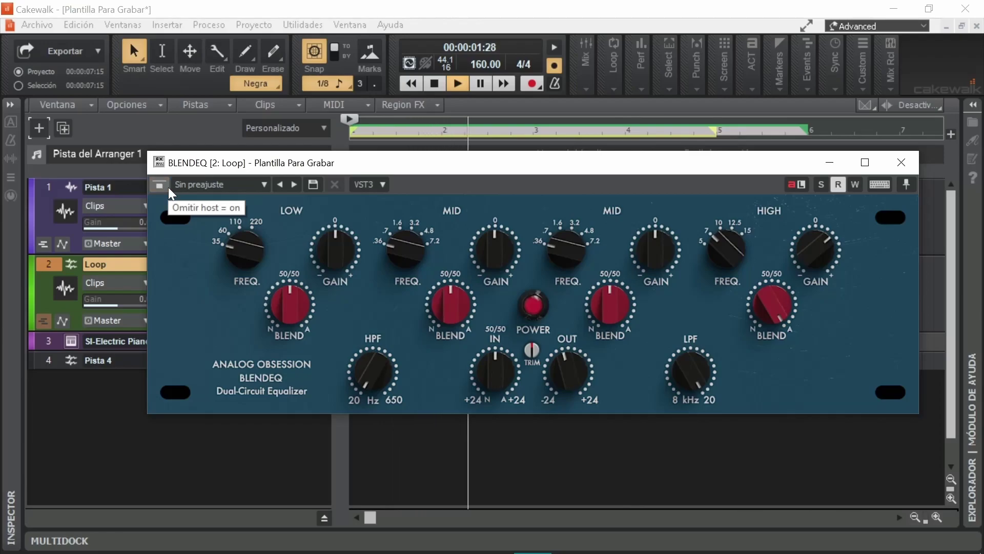
left_click(169, 188)
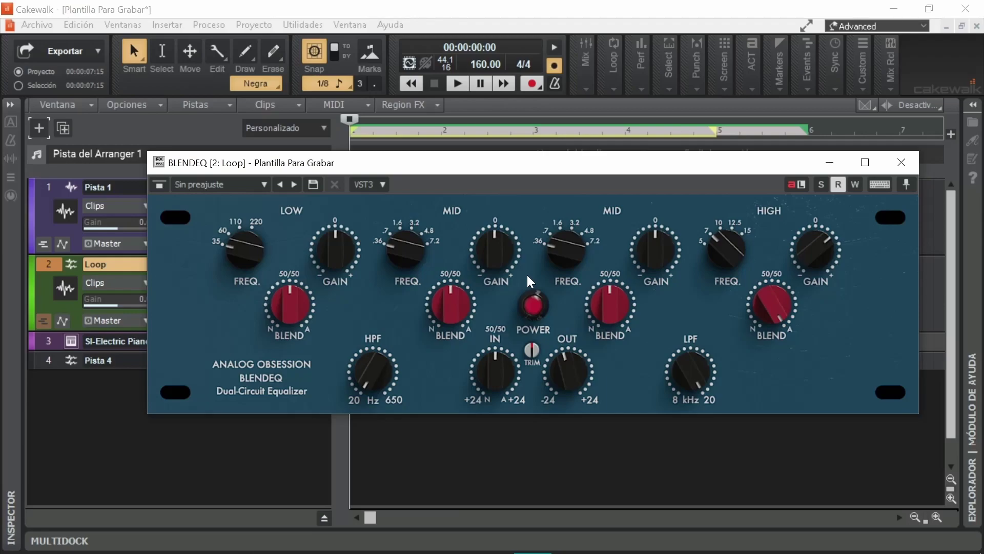
Step: Move the BLENDEQ window slightly higher and review the blend settings of the LOW, HIGH and first MID bands
left_click_drag(520, 169, 519, 149)
mouse_move(288, 270)
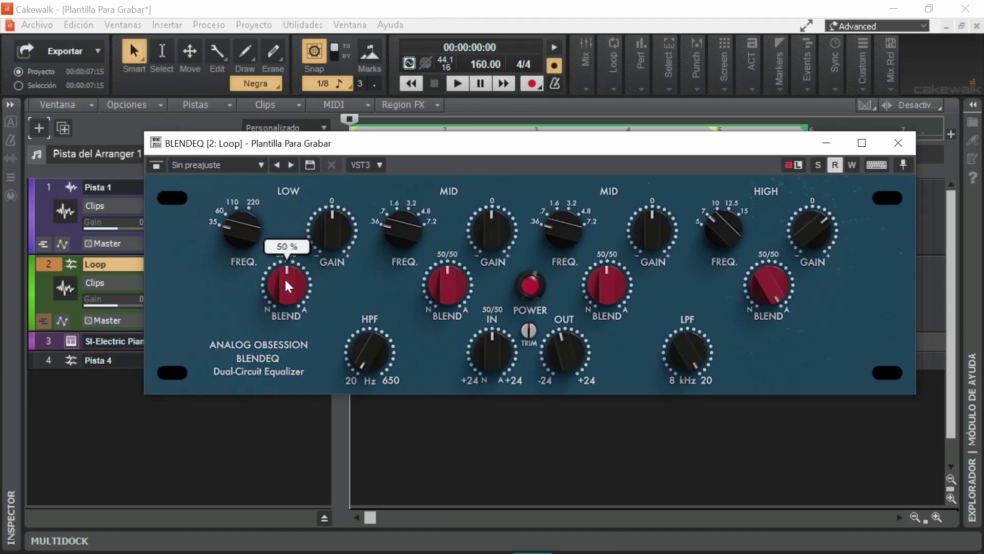
mouse_move(764, 296)
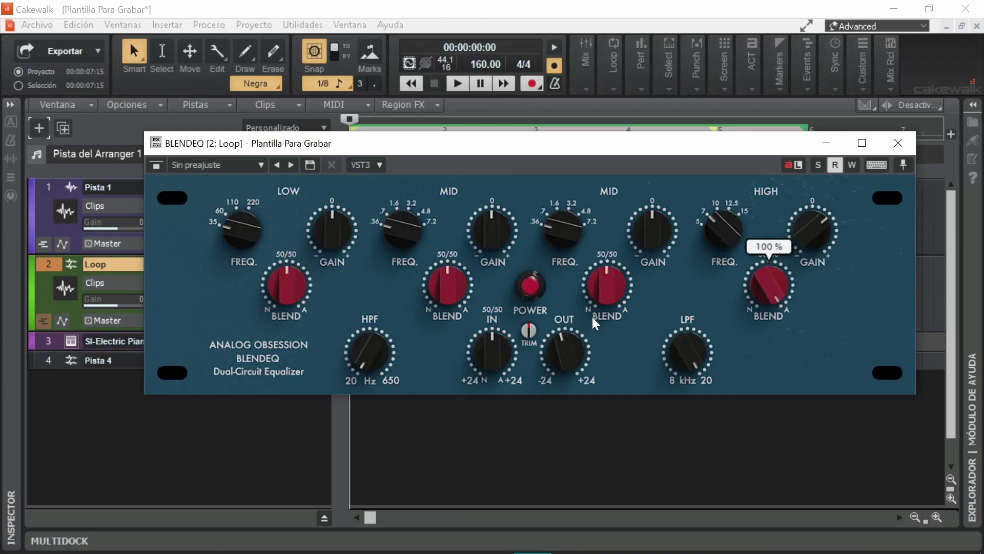
mouse_move(425, 279)
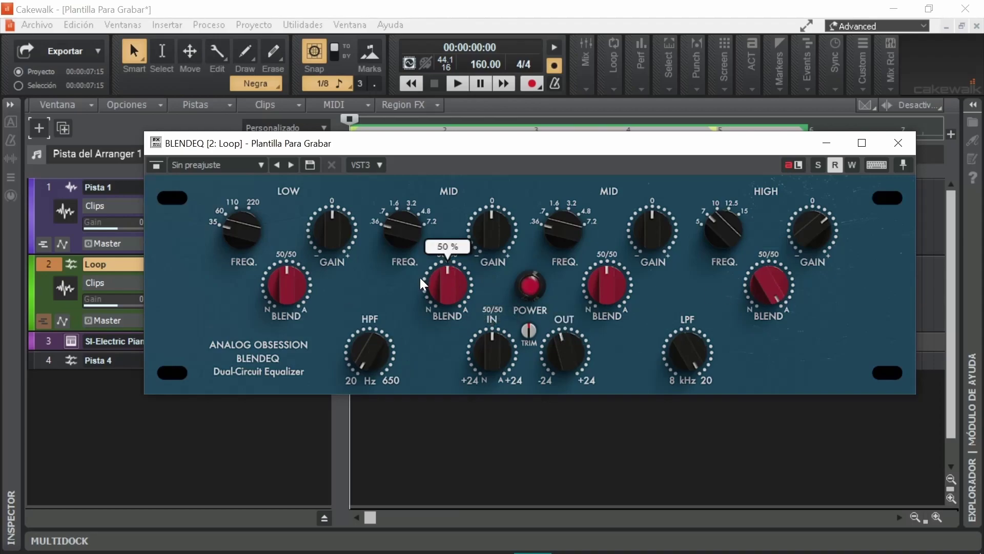